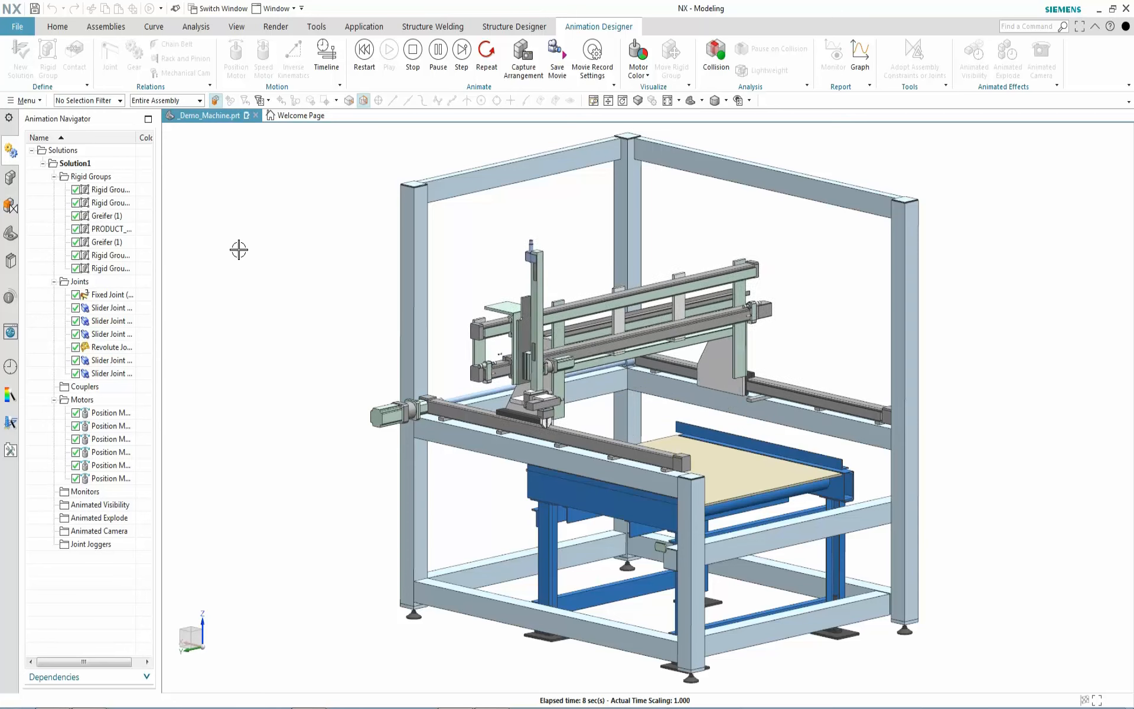
Show an enlarged timeline under the model, collapse the Motors group, and switch to Visibility Color
{"action": "left_click", "coordinate": [328, 62]}
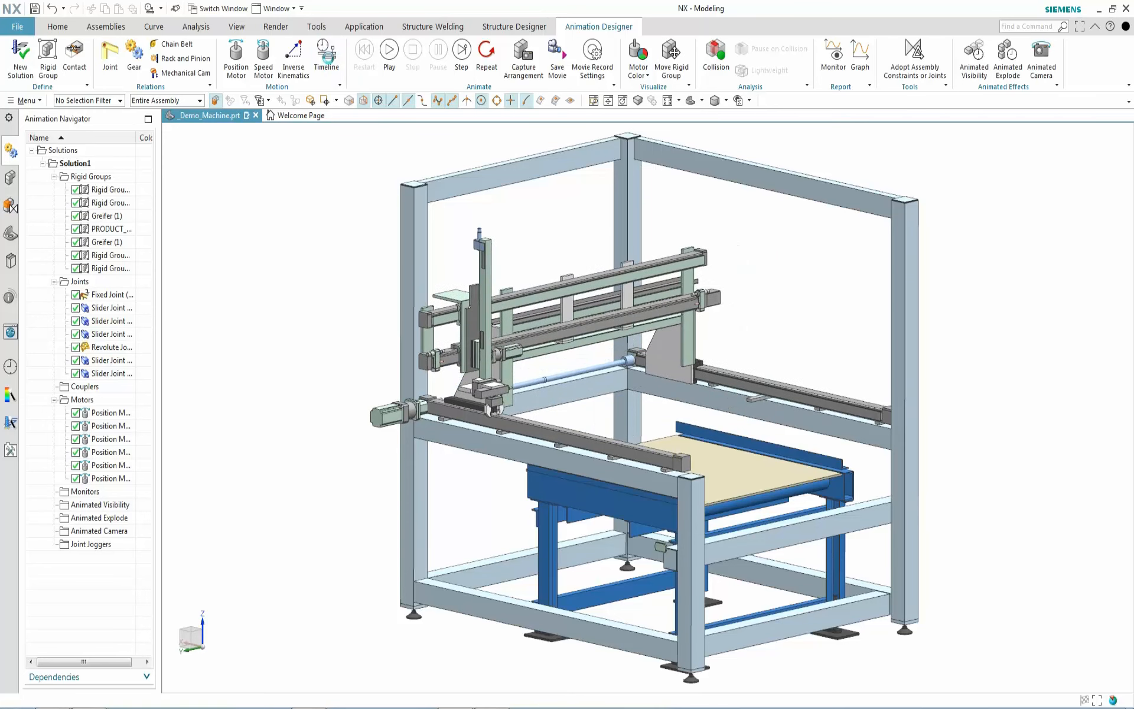
{"action": "left_click_drag", "start_coordinate": [825, 616], "coordinate": [825, 517]}
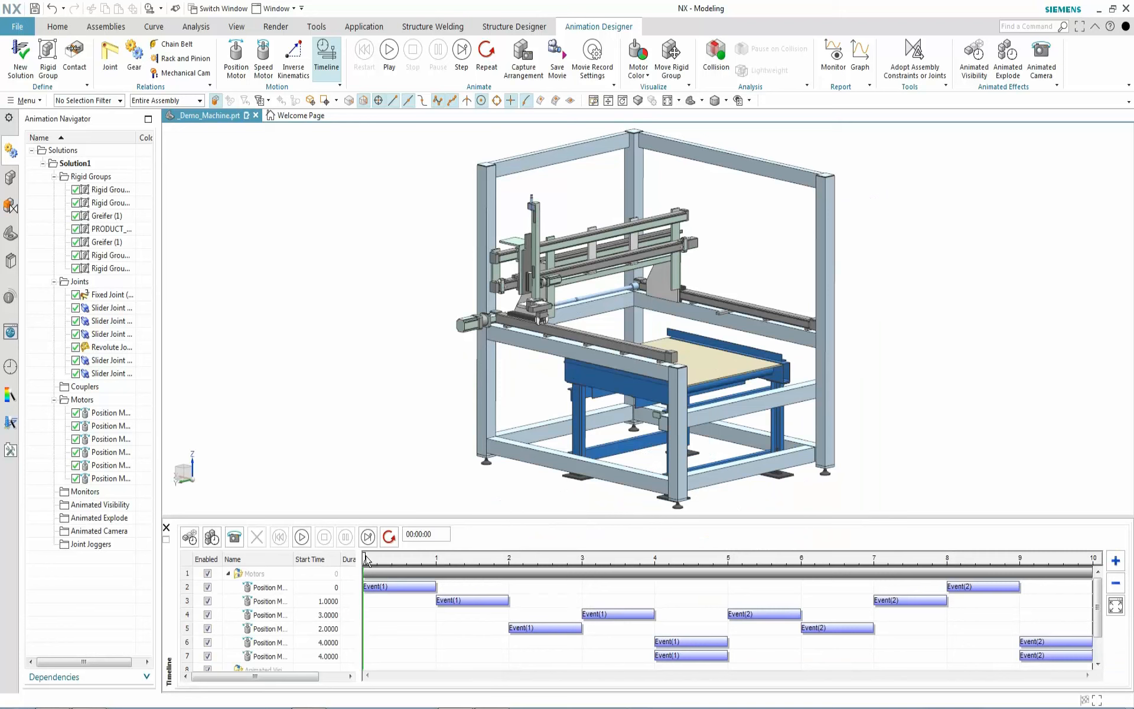
{"action": "mouse_move", "coordinate": [362, 555]}
{"action": "left_mouse_down"}
{"action": "mouse_move", "coordinate": [654, 558]}
{"action": "mouse_move", "coordinate": [362, 558]}
{"action": "left_mouse_up"}
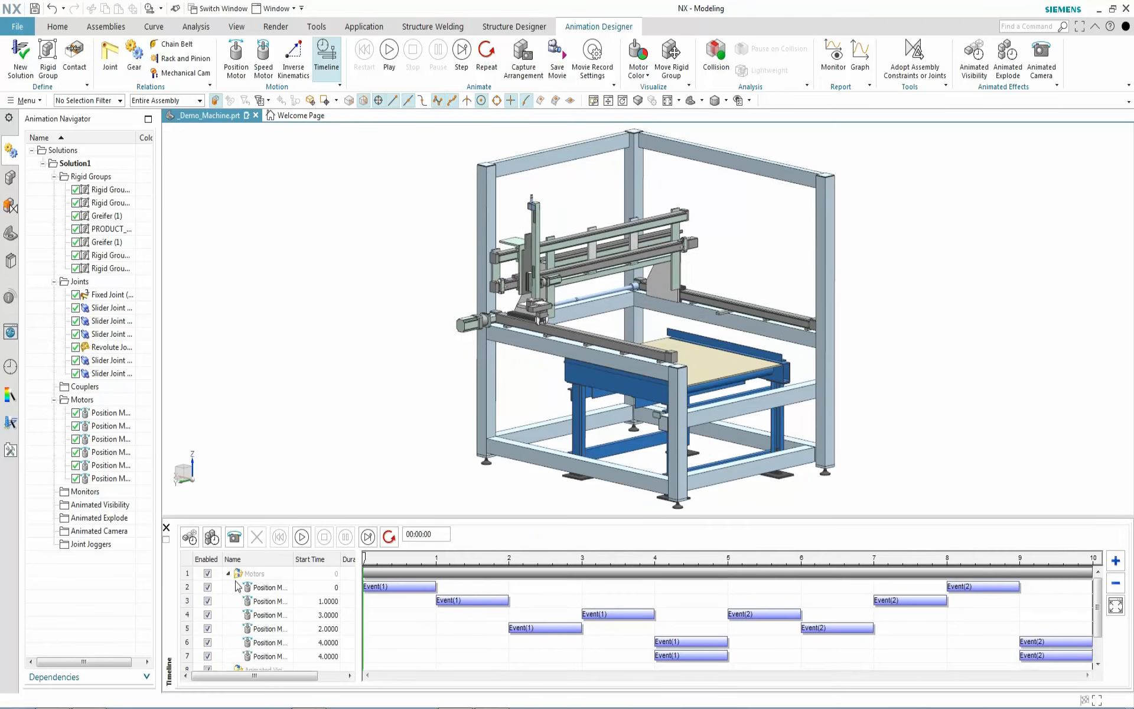
{"action": "left_click", "coordinate": [229, 573]}
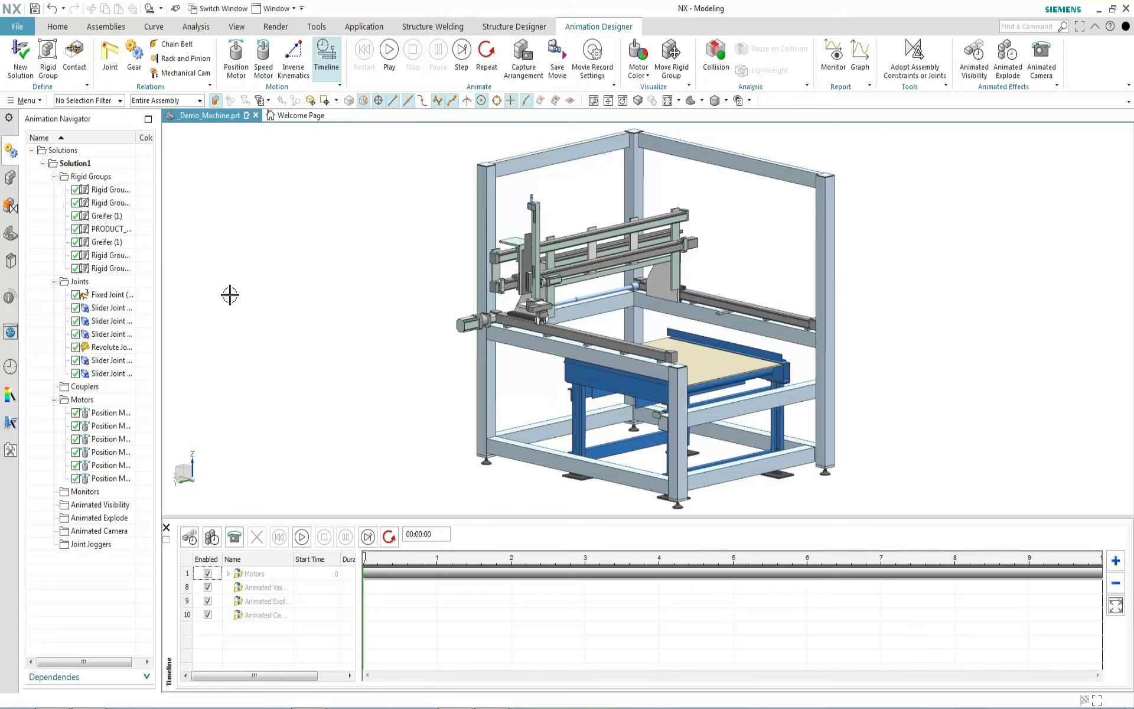
{"action": "left_click", "coordinate": [638, 70]}
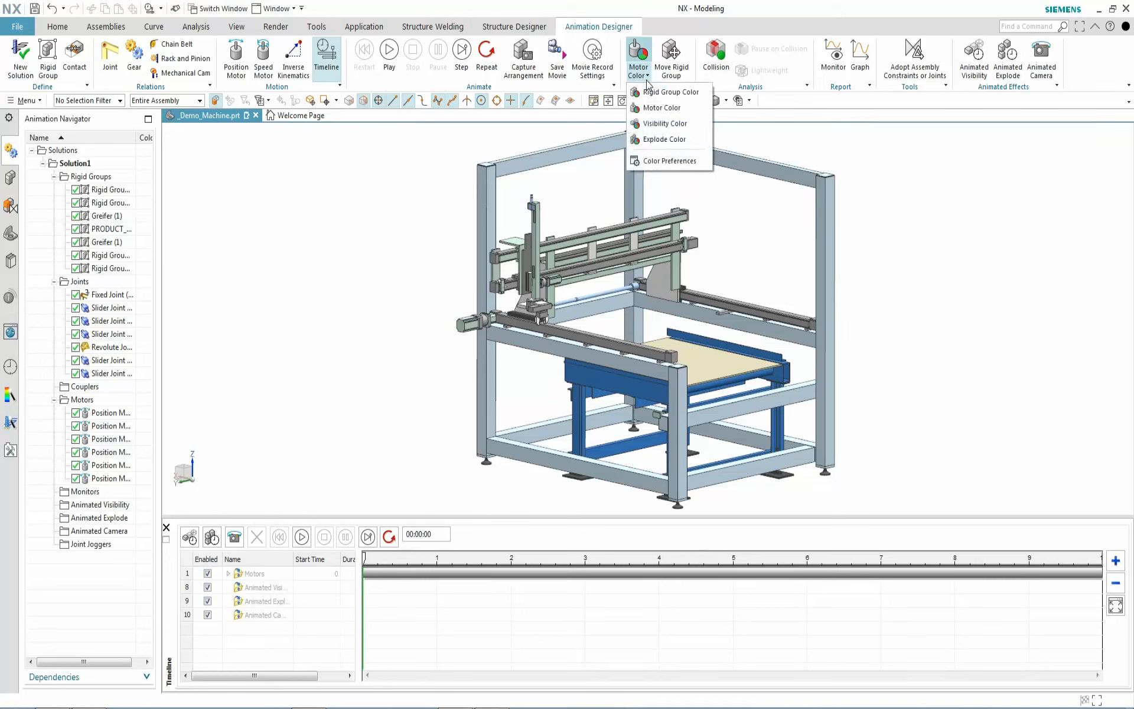
{"action": "left_click", "coordinate": [662, 124]}
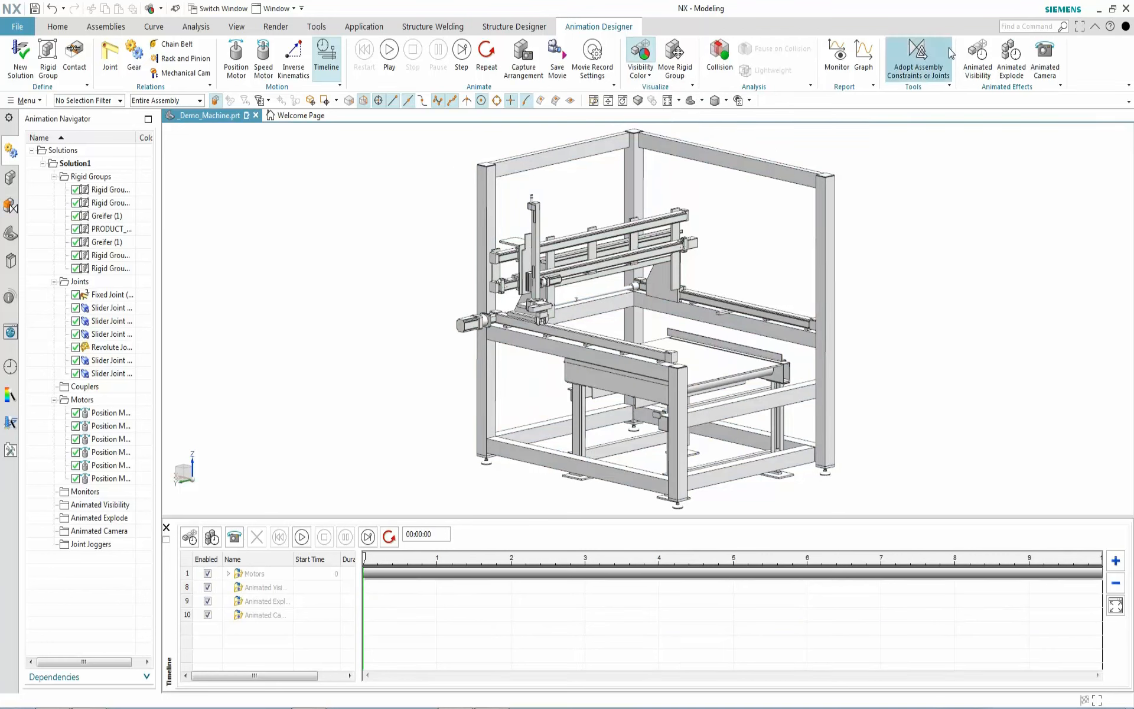
Create a 0–4 s animated visibility event for the GESTELL frame and preview it at 2 s
{"action": "left_click", "coordinate": [979, 56]}
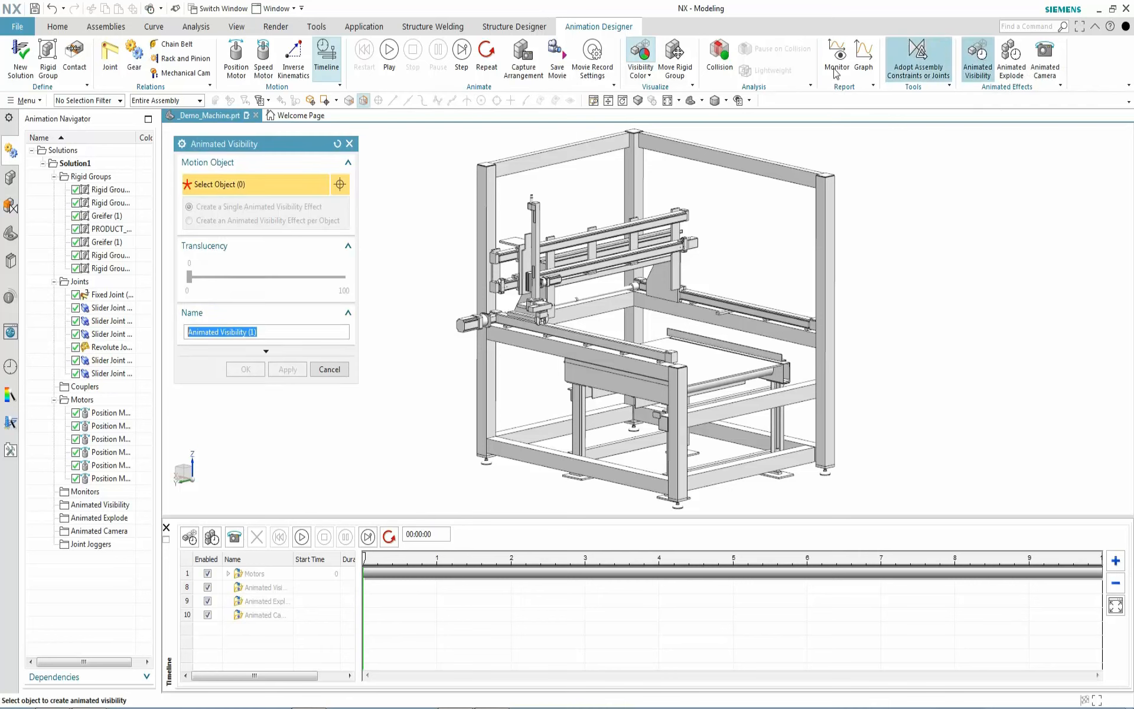
{"action": "left_click", "coordinate": [486, 434]}
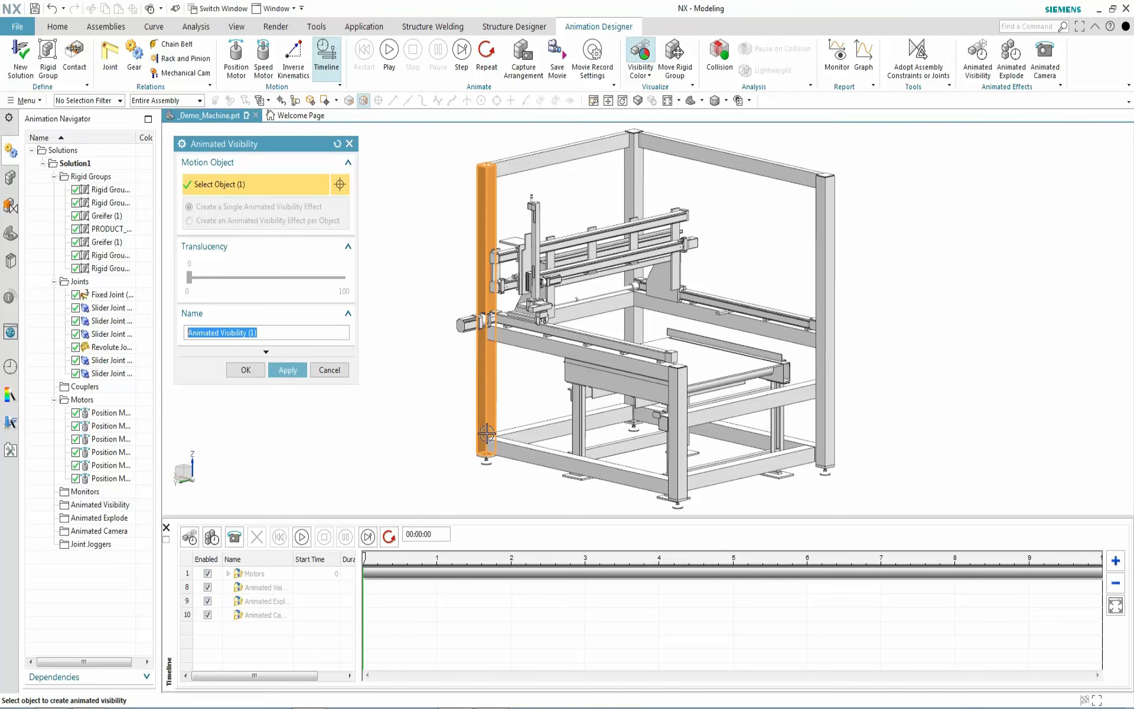
{"action": "left_click", "coordinate": [485, 434], "text": "shift"}
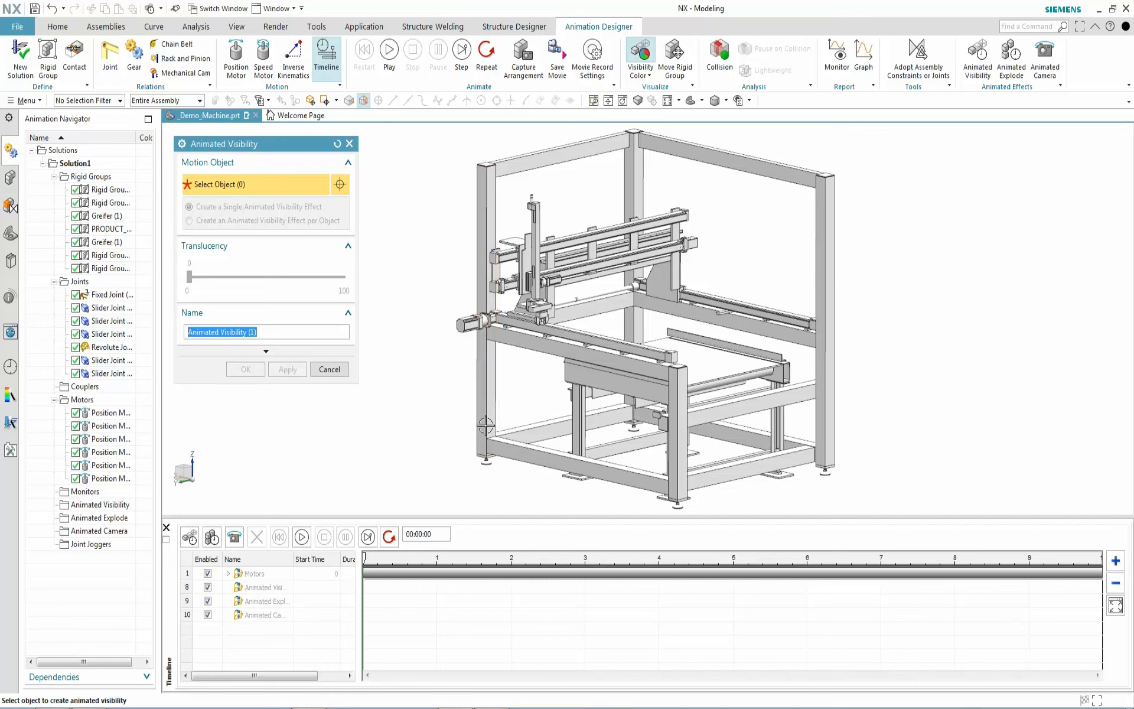
{"action": "left_click", "coordinate": [482, 435]}
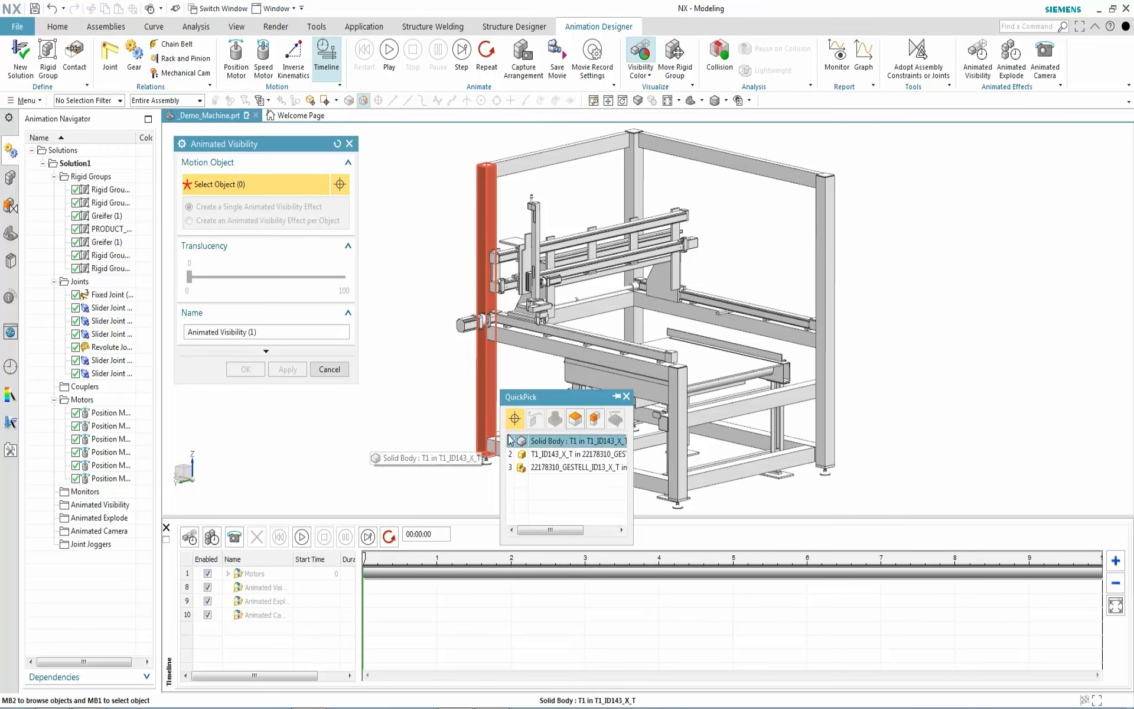
{"action": "left_click", "coordinate": [550, 457]}
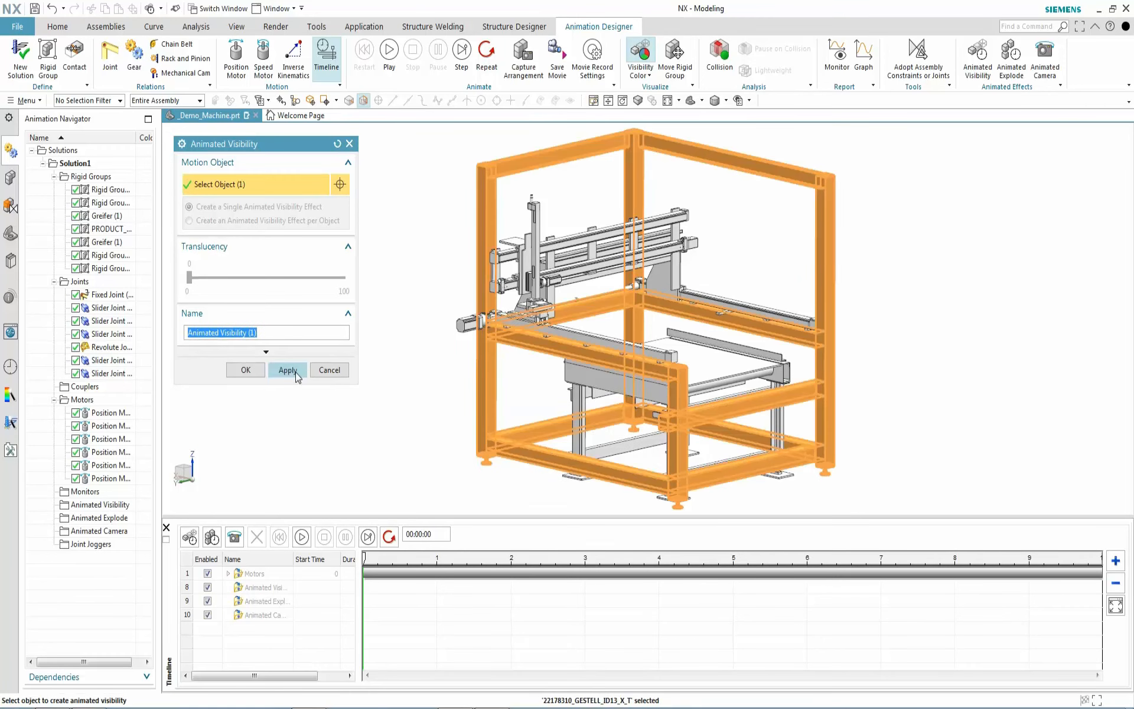
{"action": "left_click", "coordinate": [294, 372]}
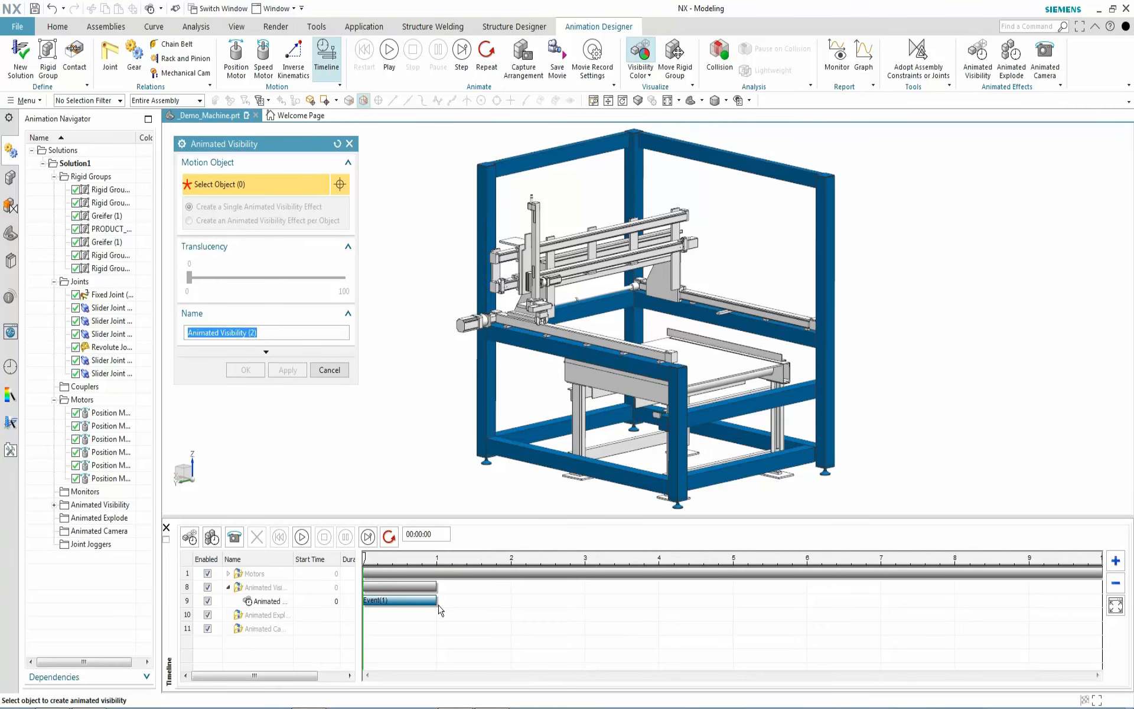
{"action": "left_click_drag", "start_coordinate": [436, 602], "coordinate": [659, 610]}
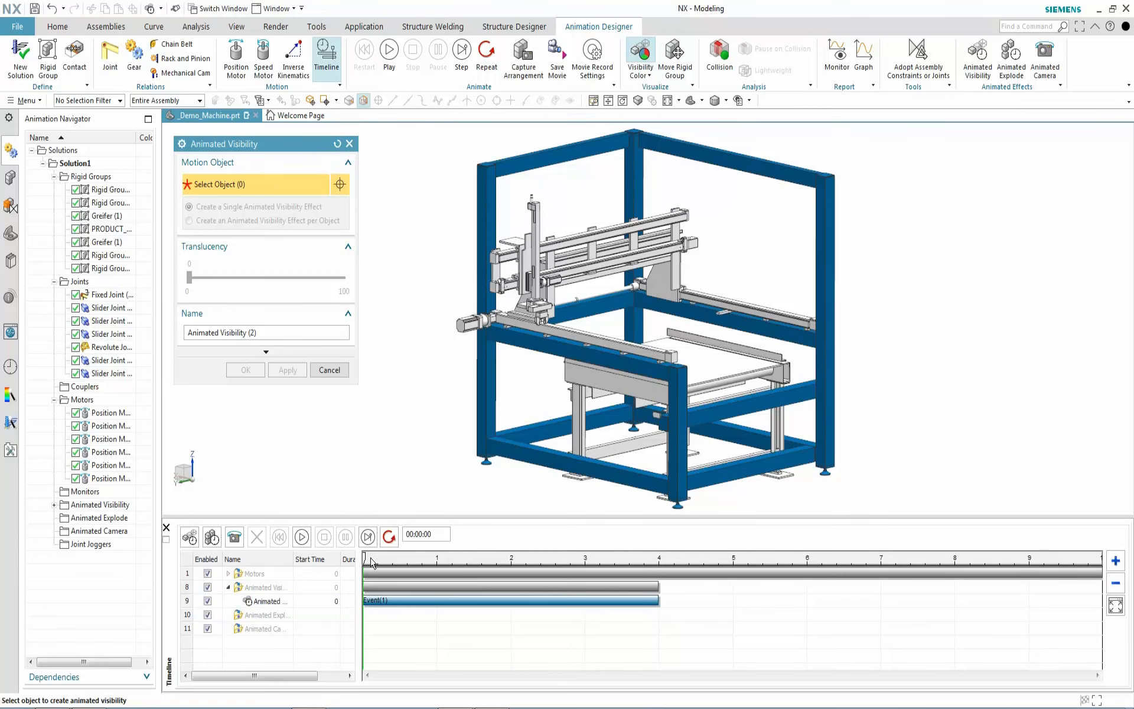
{"action": "left_click_drag", "start_coordinate": [364, 557], "coordinate": [511, 564]}
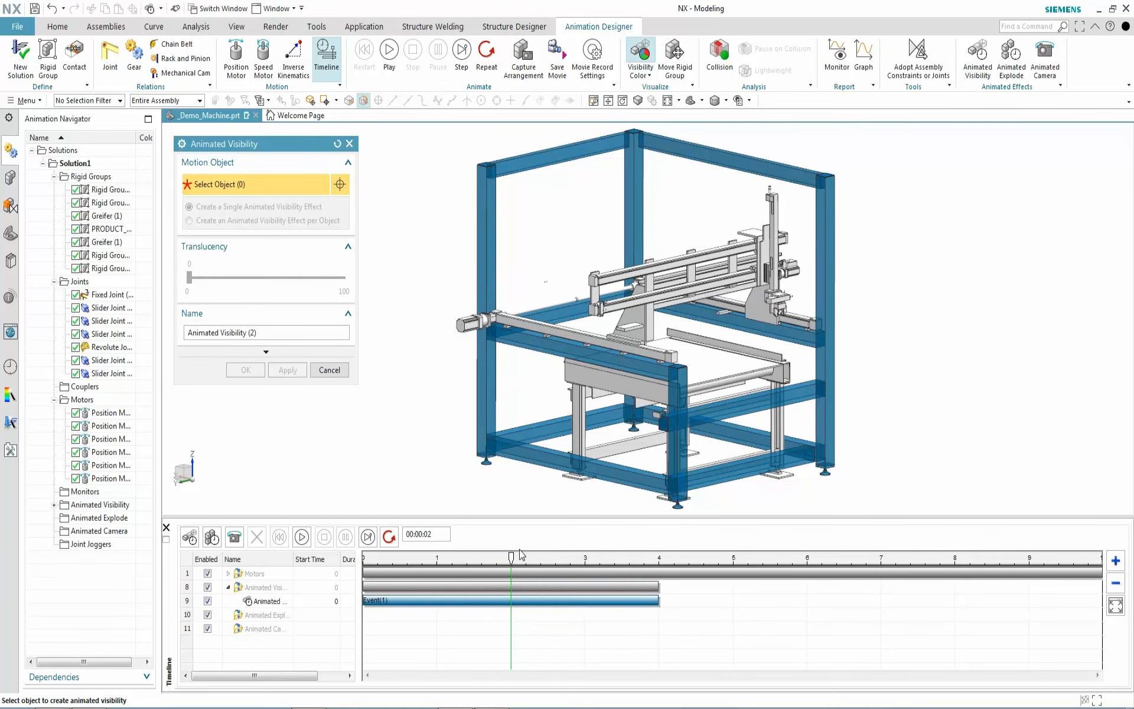
Add a visibility event for the ROLLTISCH table ending at 5 s and preview it
{"action": "left_click", "coordinate": [584, 402]}
{"action": "left_click", "coordinate": [659, 449]}
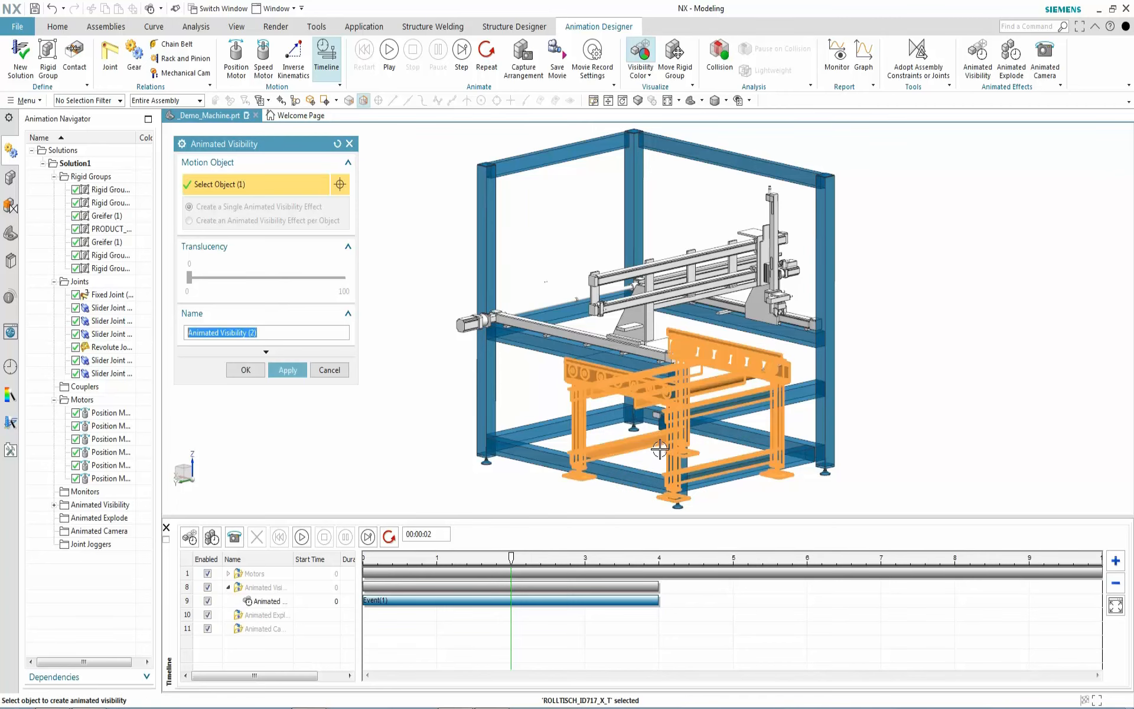
{"action": "left_click", "coordinate": [302, 373]}
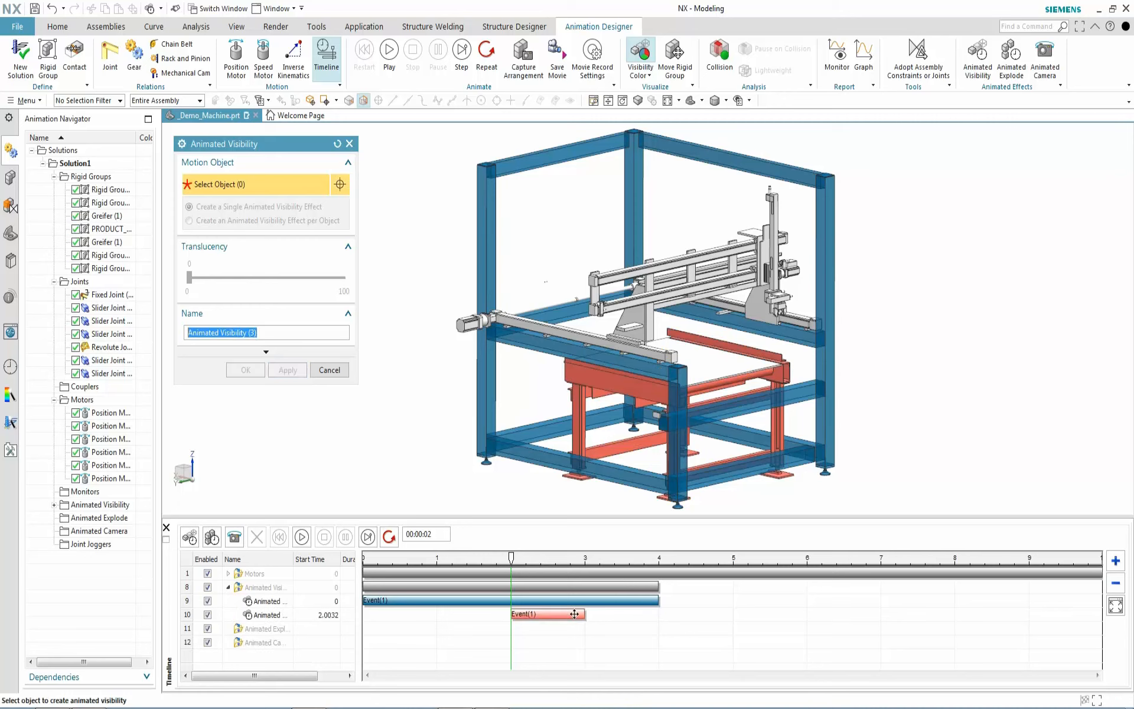
{"action": "left_click_drag", "start_coordinate": [585, 616], "coordinate": [733, 615]}
{"action": "left_click_drag", "start_coordinate": [511, 561], "coordinate": [658, 581]}
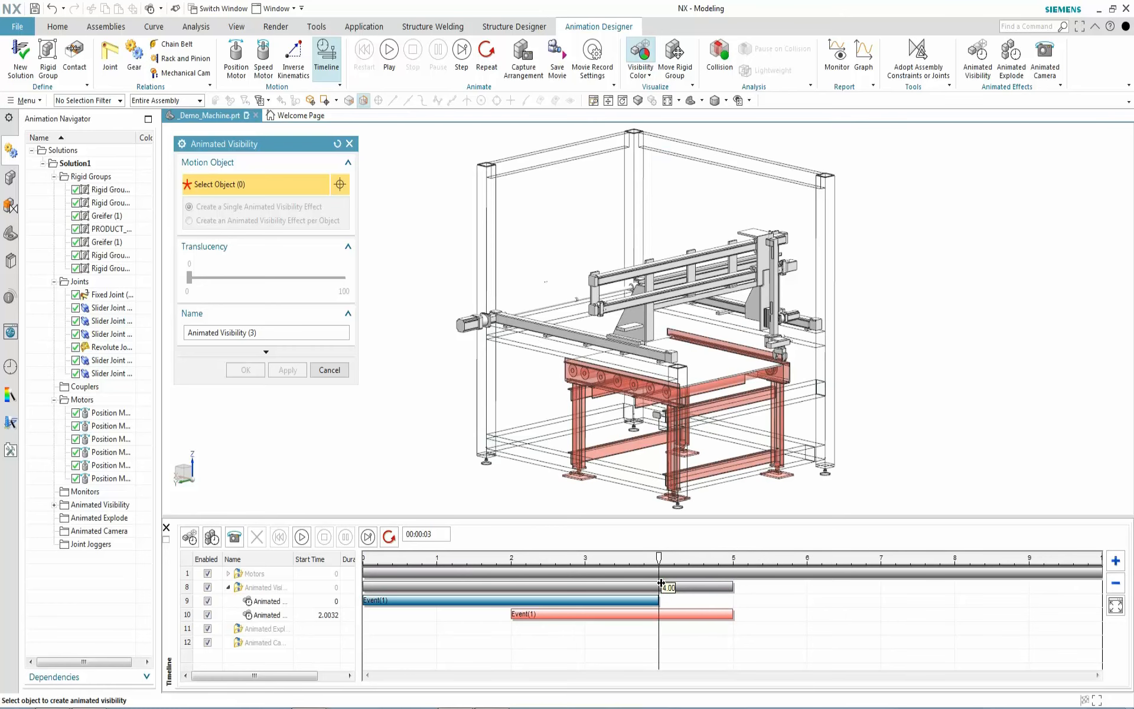
Add a visibility event for the table plate lasting to about 7 s
{"action": "left_click", "coordinate": [705, 368]}
{"action": "left_click", "coordinate": [288, 370]}
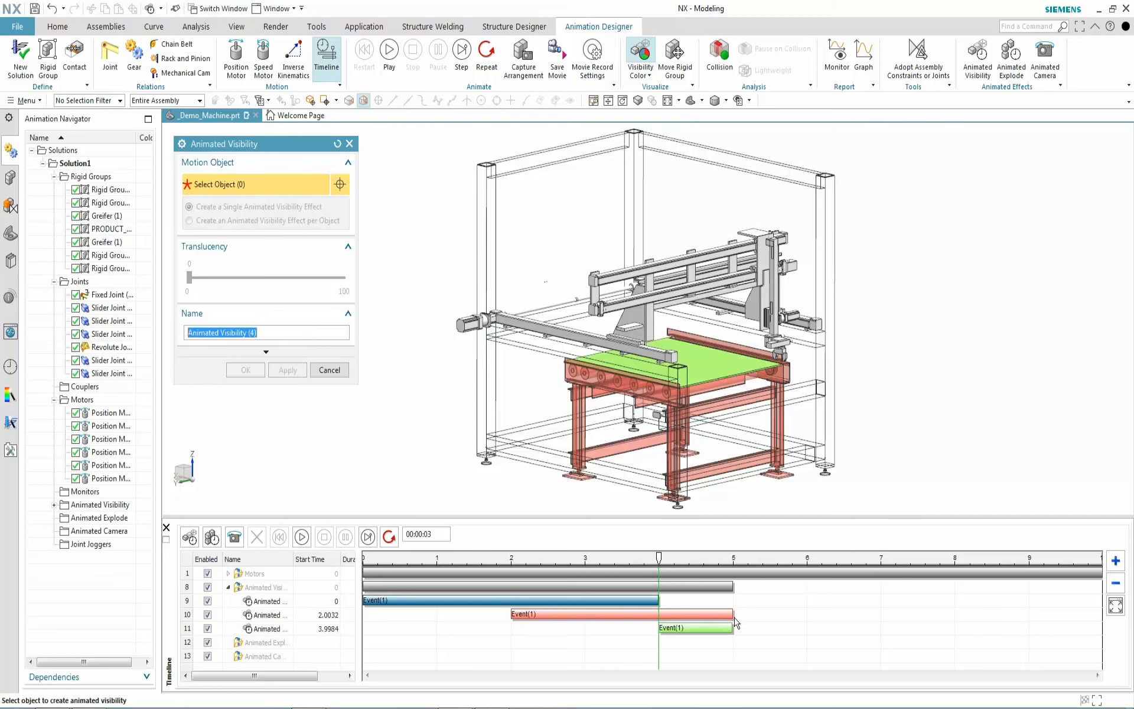
{"action": "left_click_drag", "start_coordinate": [732, 628], "coordinate": [881, 624]}
{"action": "left_click_drag", "start_coordinate": [658, 556], "coordinate": [839, 593]}
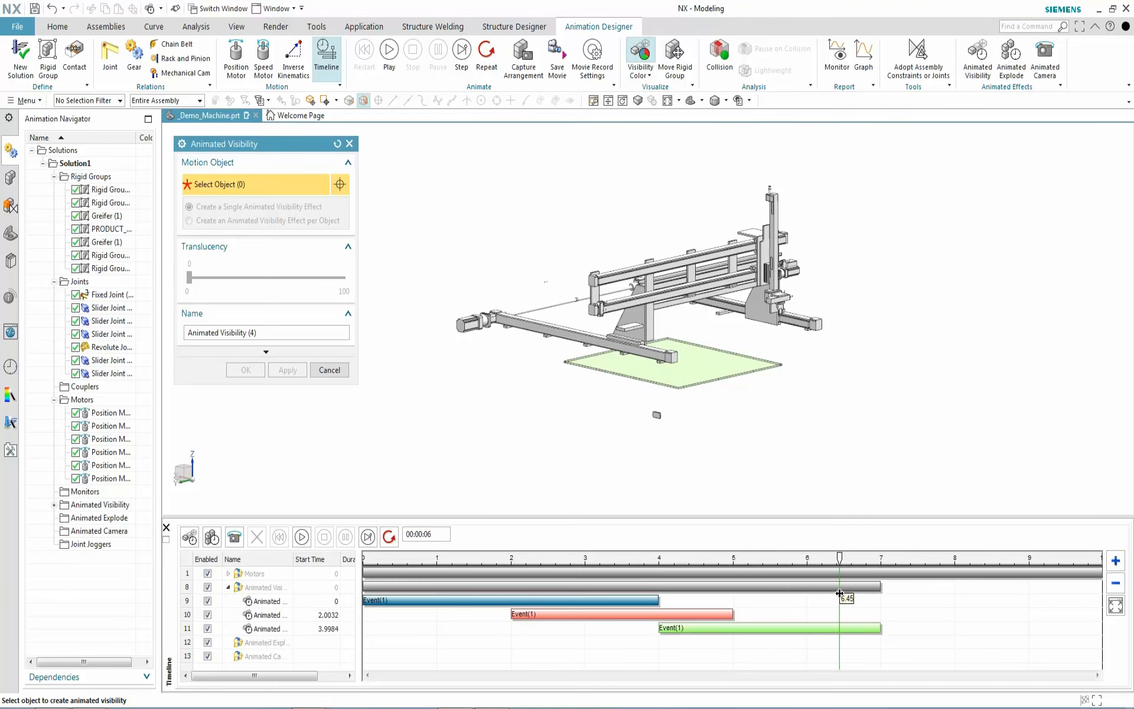
Add a visibility event for the gantry's Rigid Group (3), then close the dialog
{"action": "left_click", "coordinate": [756, 307]}
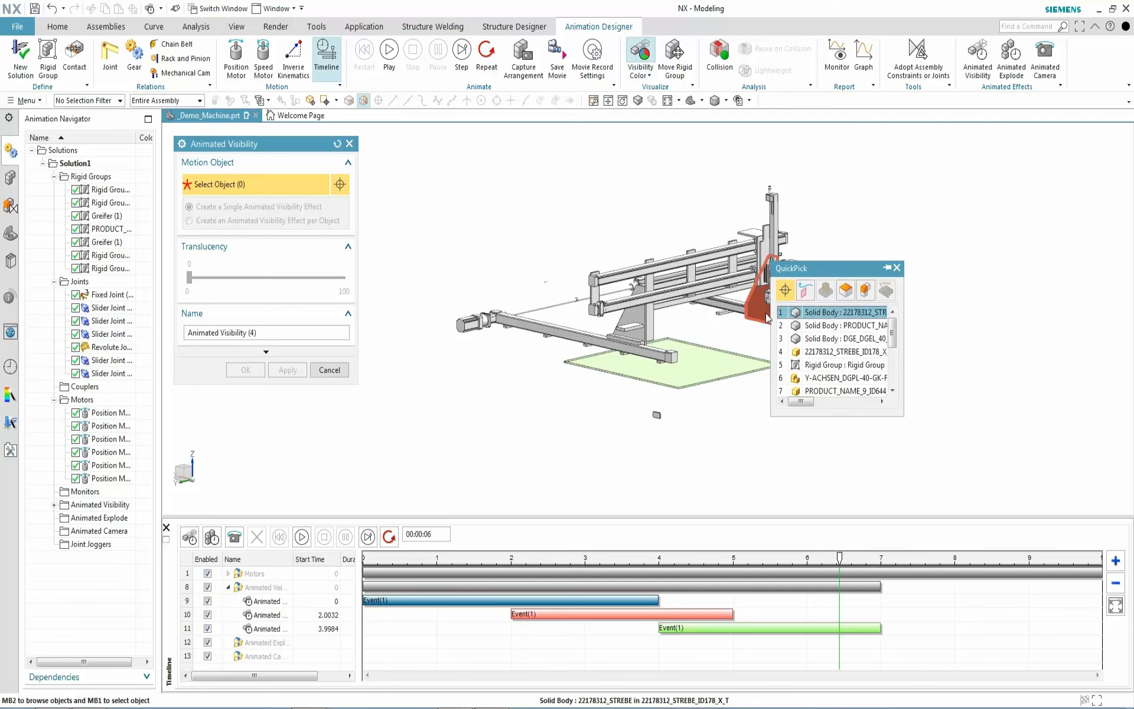
{"action": "left_click", "coordinate": [843, 365]}
{"action": "left_click", "coordinate": [287, 370]}
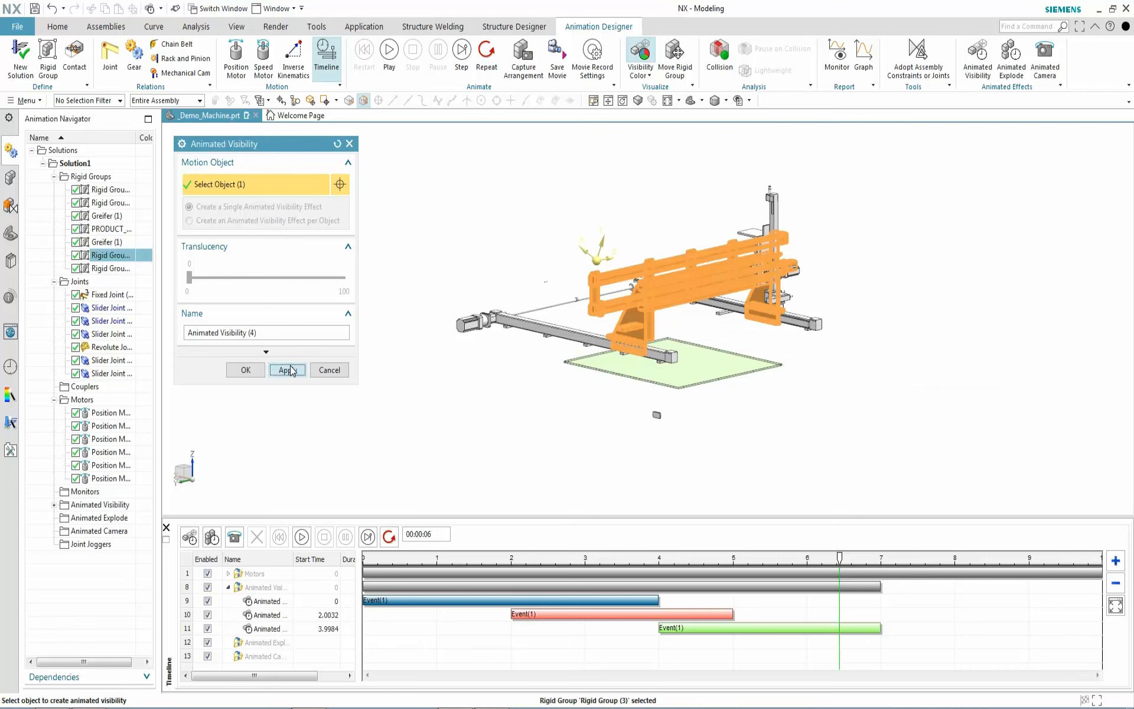
{"action": "left_click", "coordinate": [328, 370]}
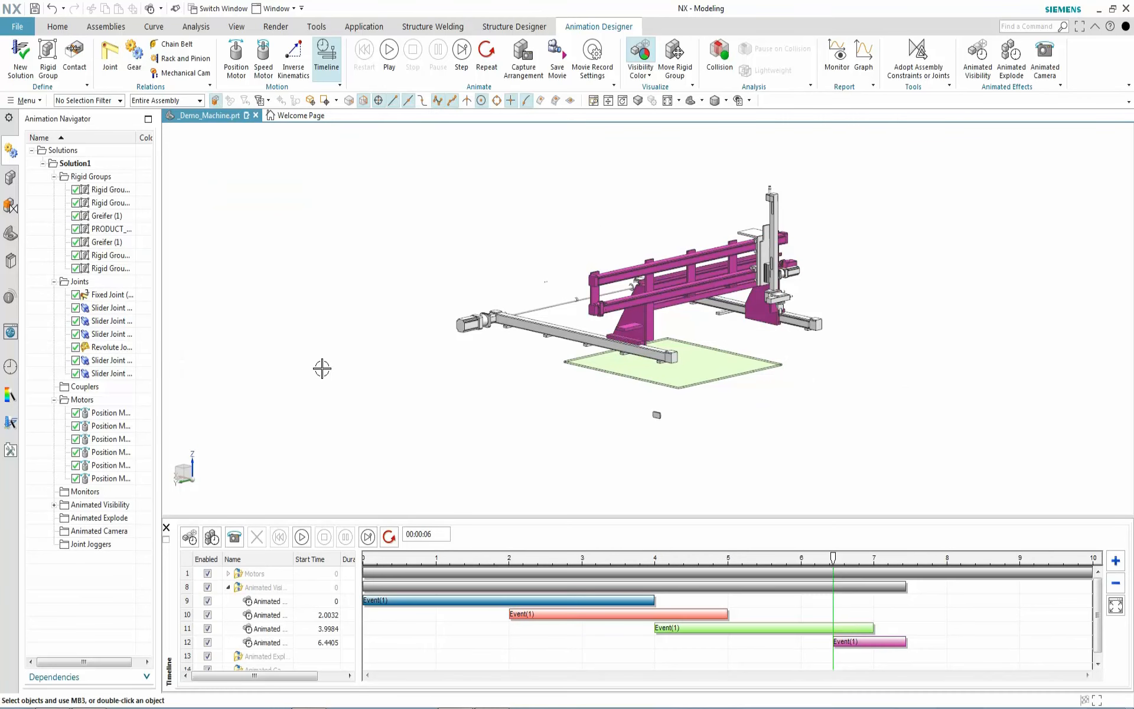
Play the visibility animation to the assembled machine and fit the 0–11 s range in the timeline
{"action": "left_click", "coordinate": [390, 50]}
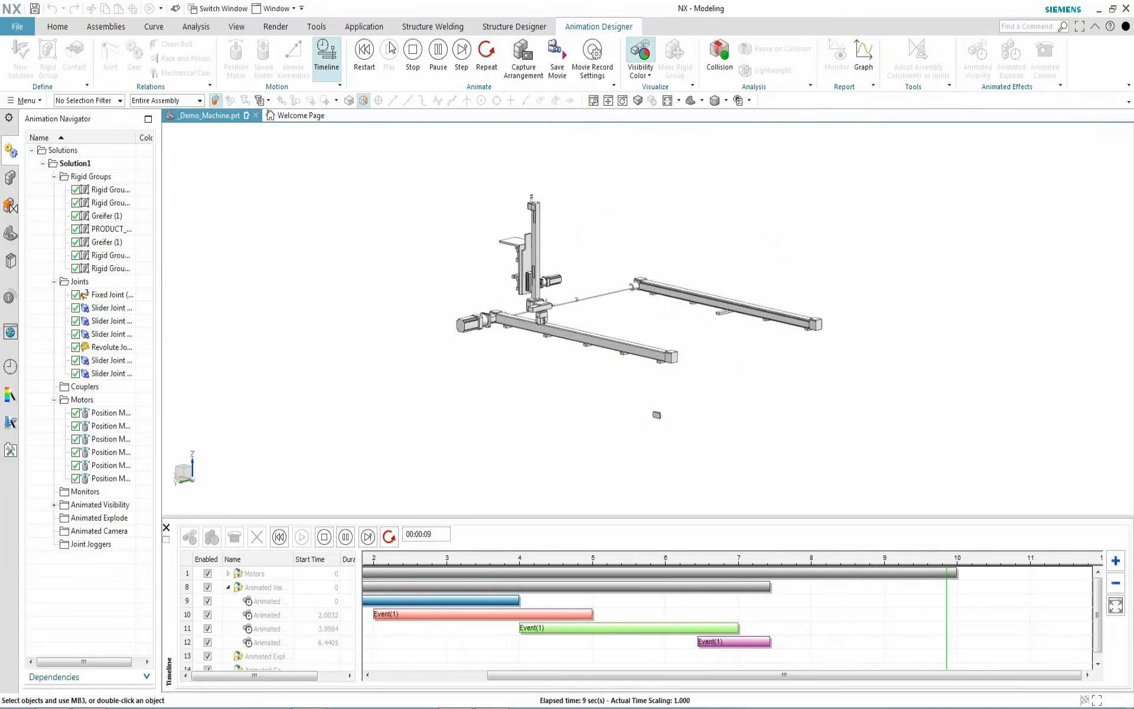
{"action": "left_click", "coordinate": [1116, 606]}
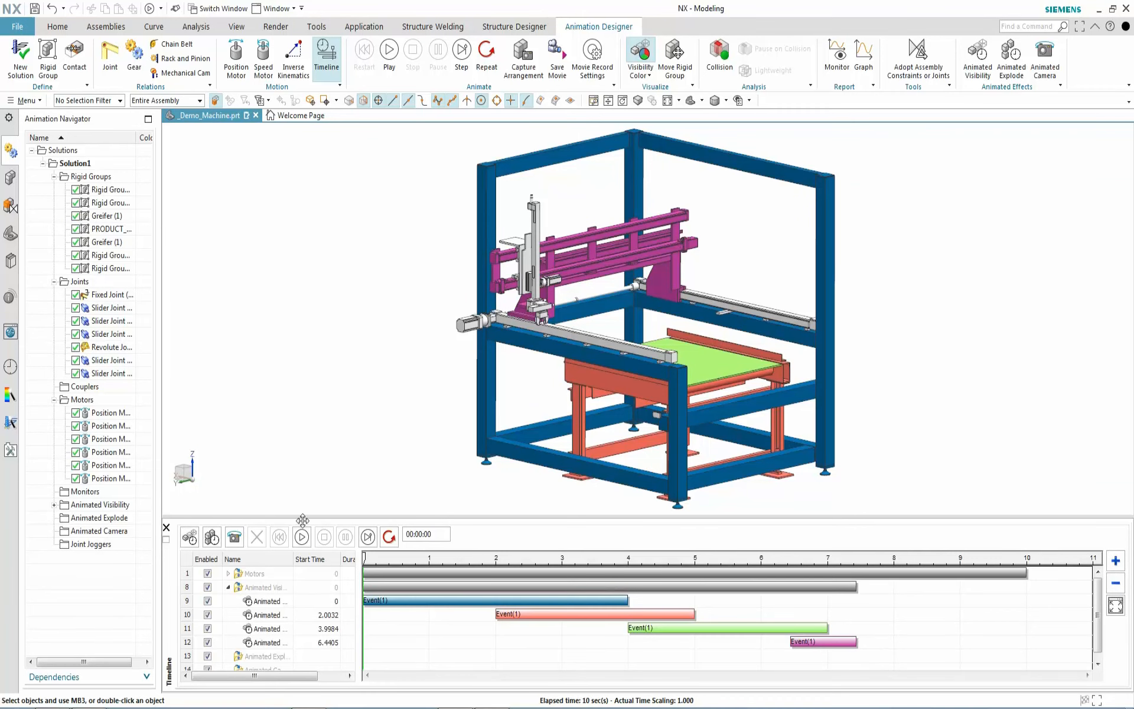
Colour the model by explode events and collapse the Animated Visibility events in the timeline
{"action": "left_click", "coordinate": [640, 70]}
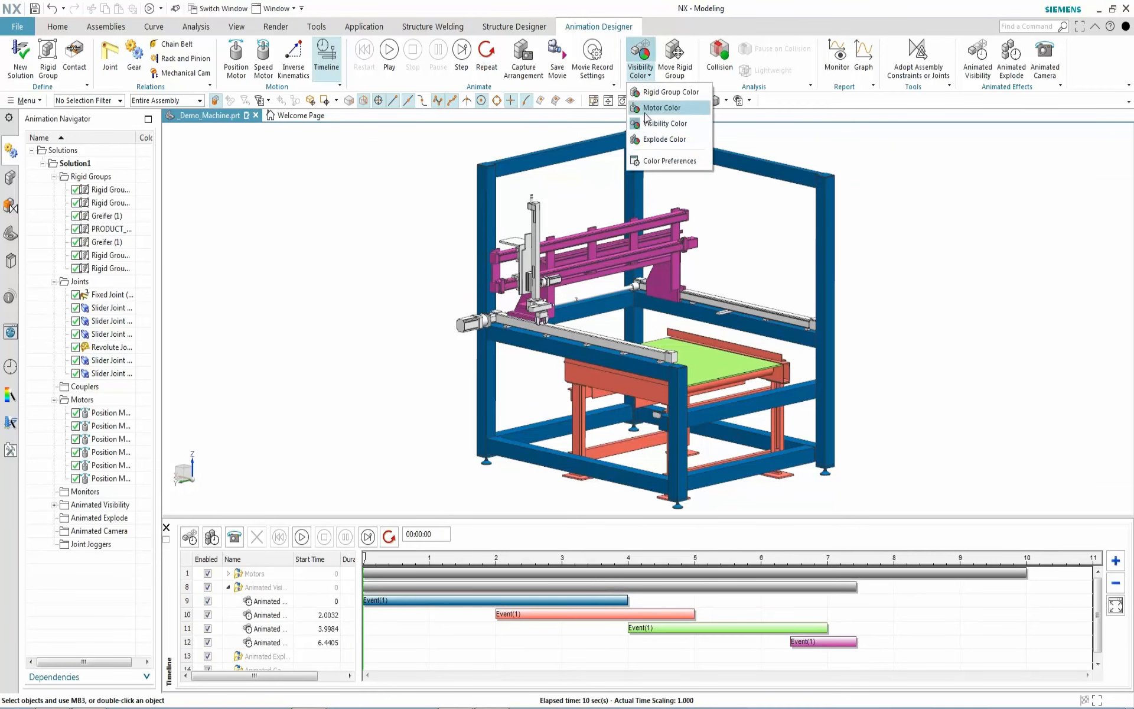
{"action": "left_click", "coordinate": [653, 140]}
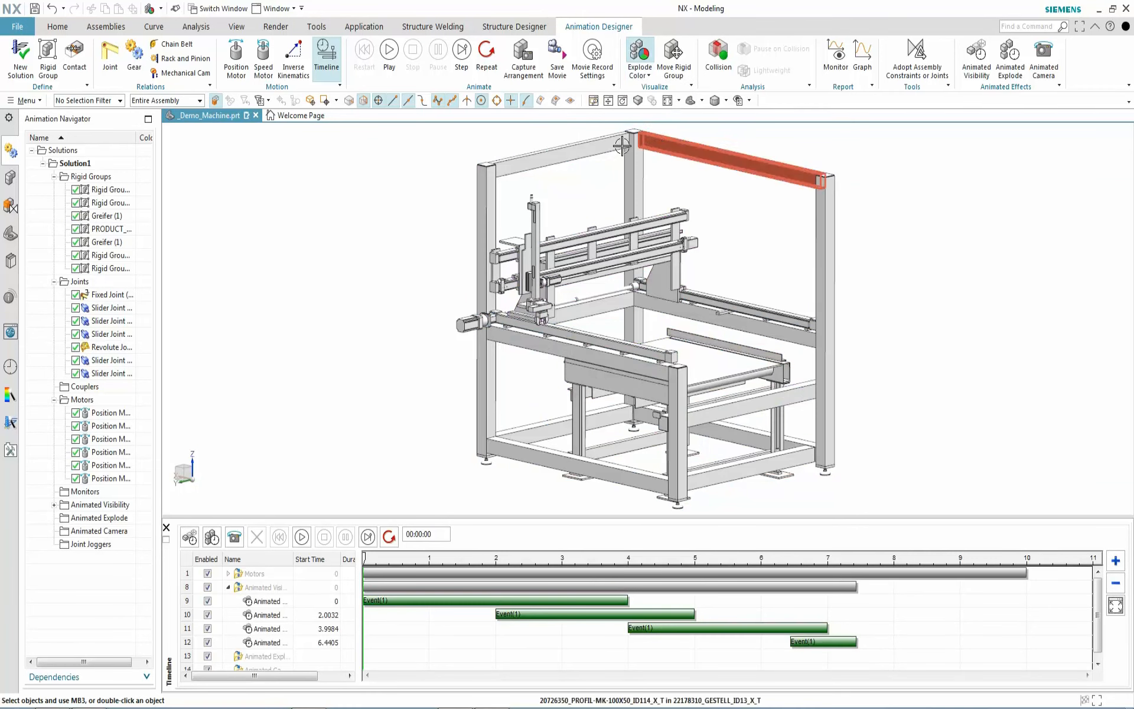
{"action": "left_click", "coordinate": [228, 588]}
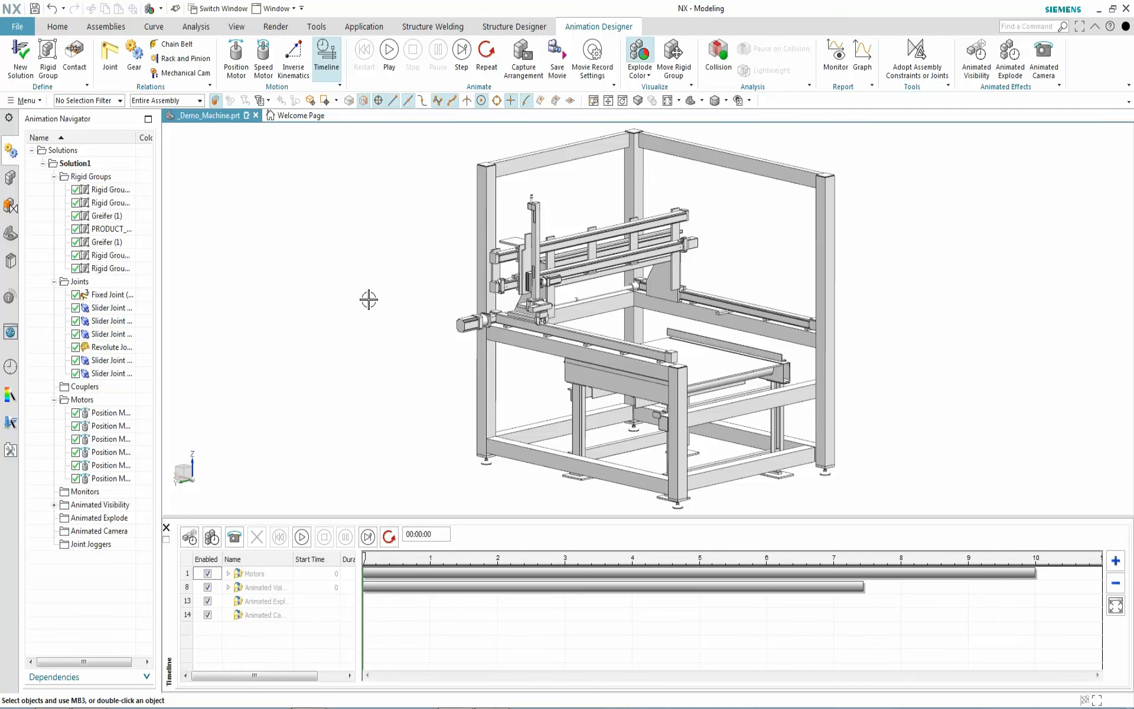
Explode the seven left front frame bodies 3850 along YC as a new blue event
{"action": "left_click", "coordinate": [1010, 56]}
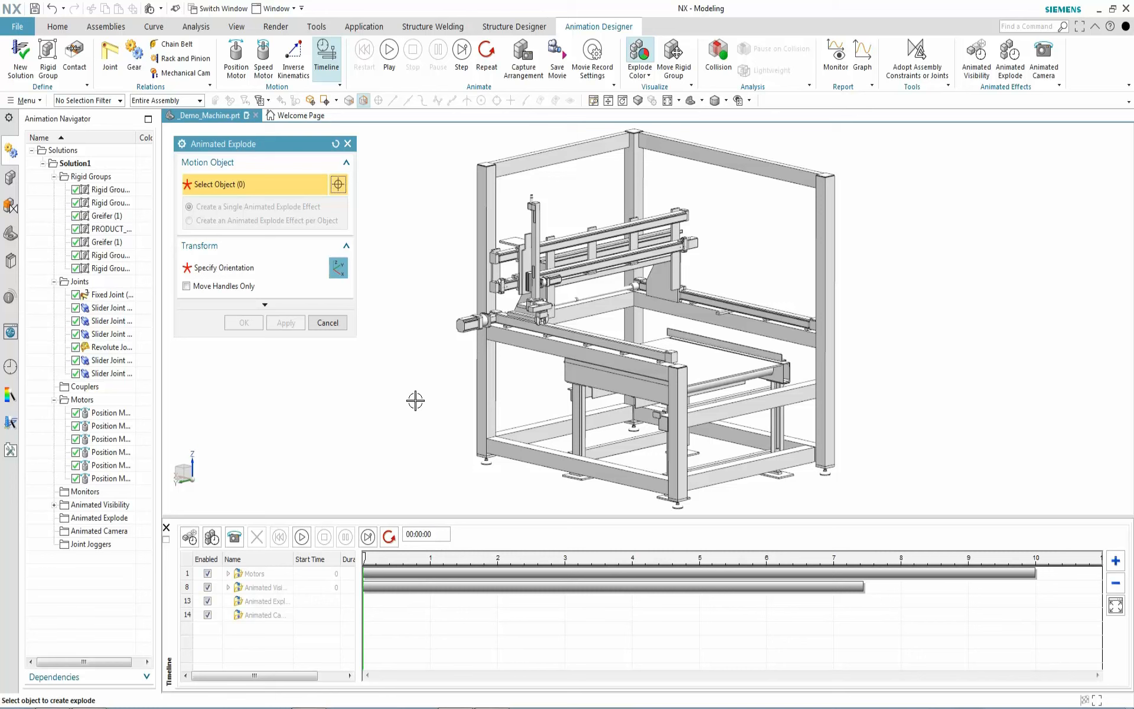
{"action": "left_click", "coordinate": [489, 391]}
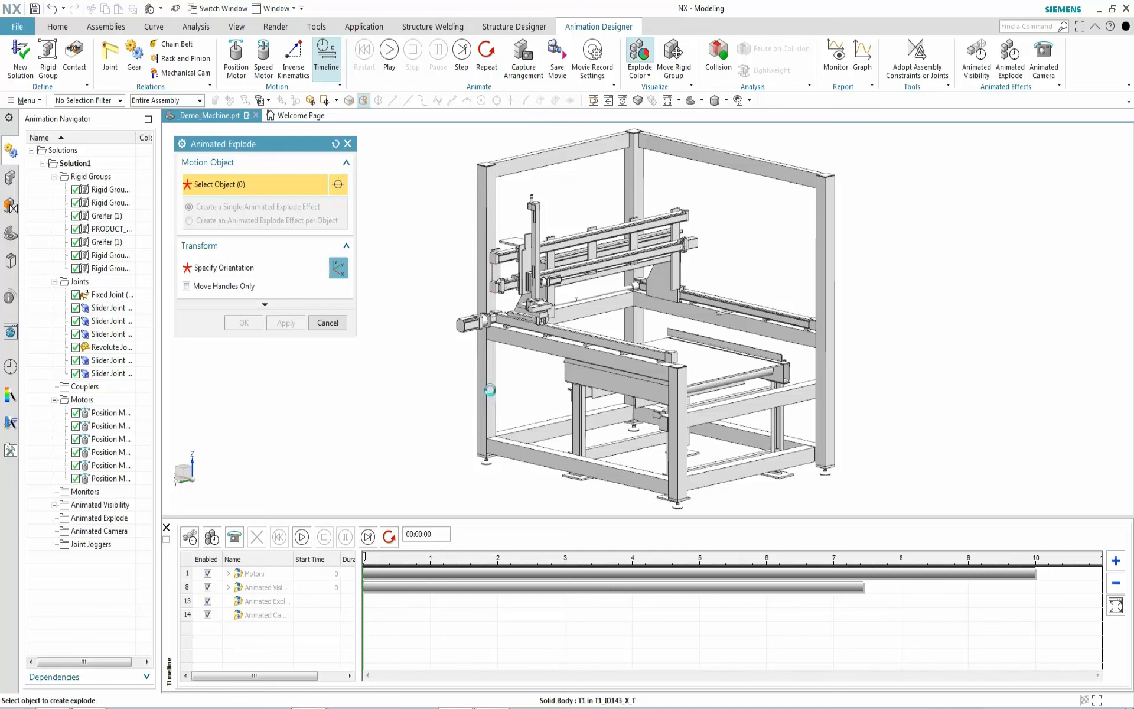
{"action": "left_click", "coordinate": [512, 449]}
{"action": "left_click", "coordinate": [531, 349]}
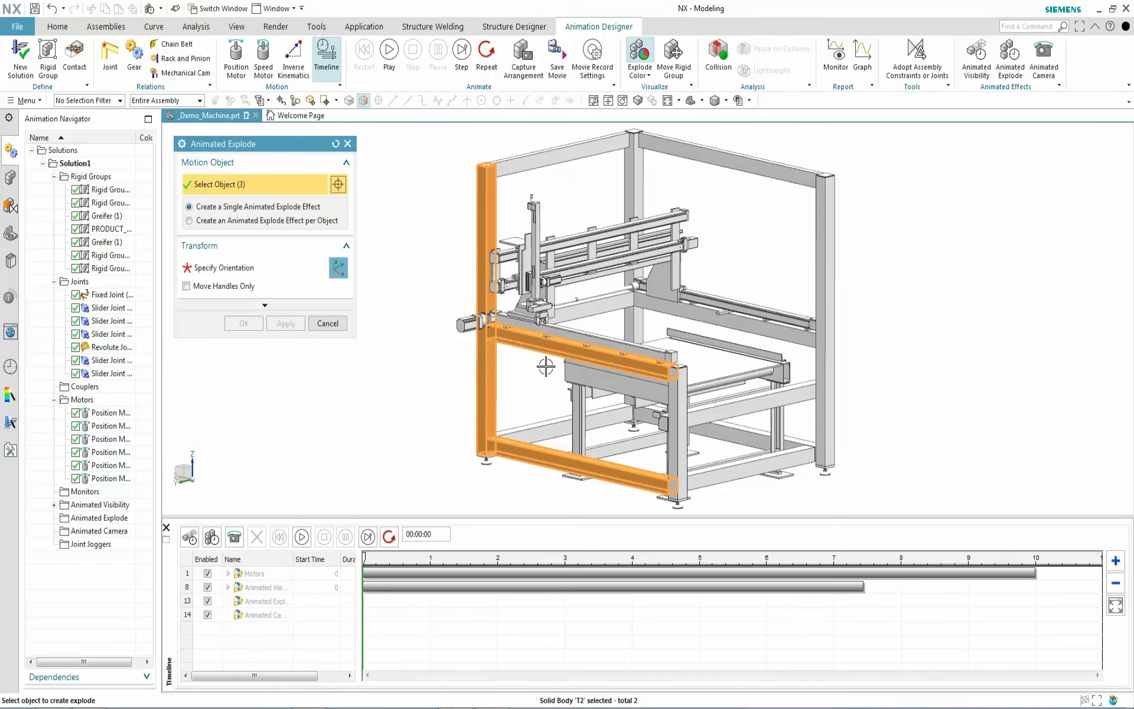
{"action": "left_click", "coordinate": [681, 460]}
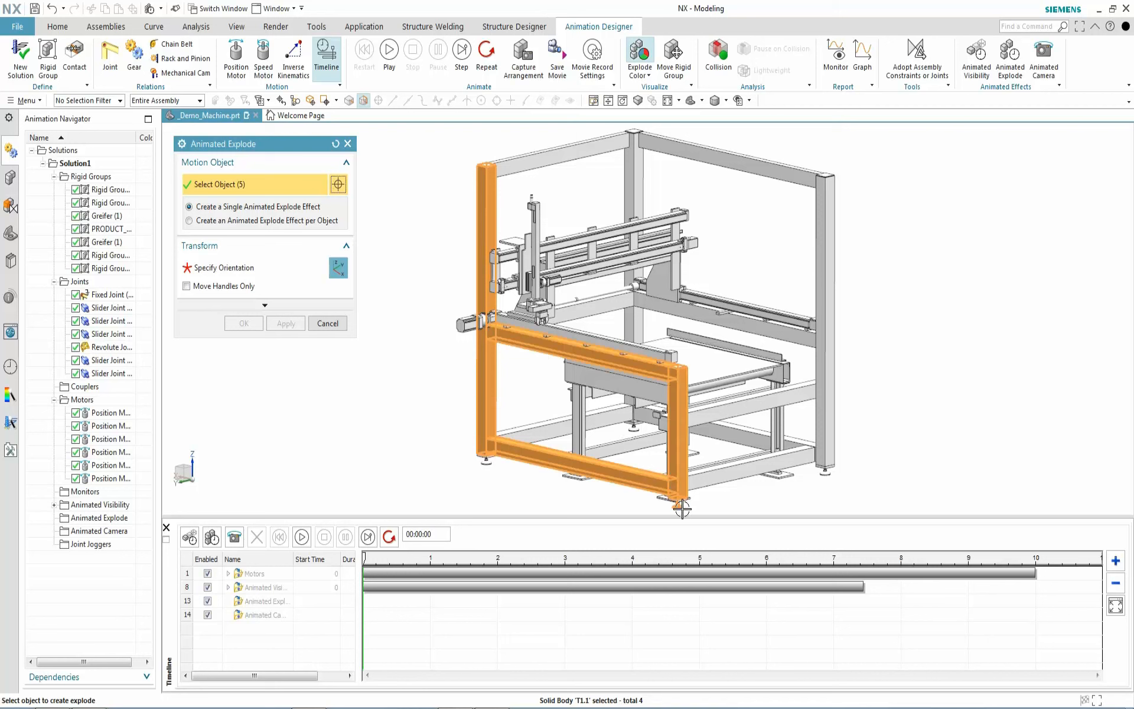
{"action": "left_click", "coordinate": [488, 460]}
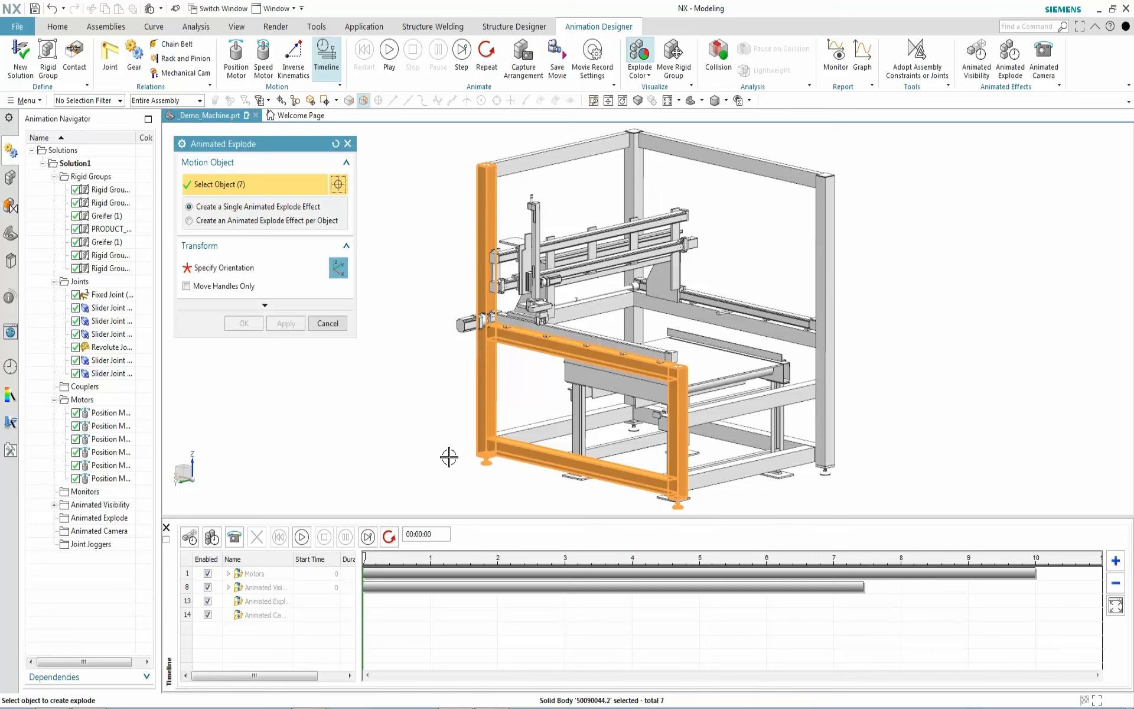
{"action": "left_click", "coordinate": [241, 270]}
{"action": "middle_click_drag", "start_coordinate": [419, 265], "coordinate": [407, 288]}
{"action": "left_click_drag", "start_coordinate": [450, 300], "coordinate": [5, 502]}
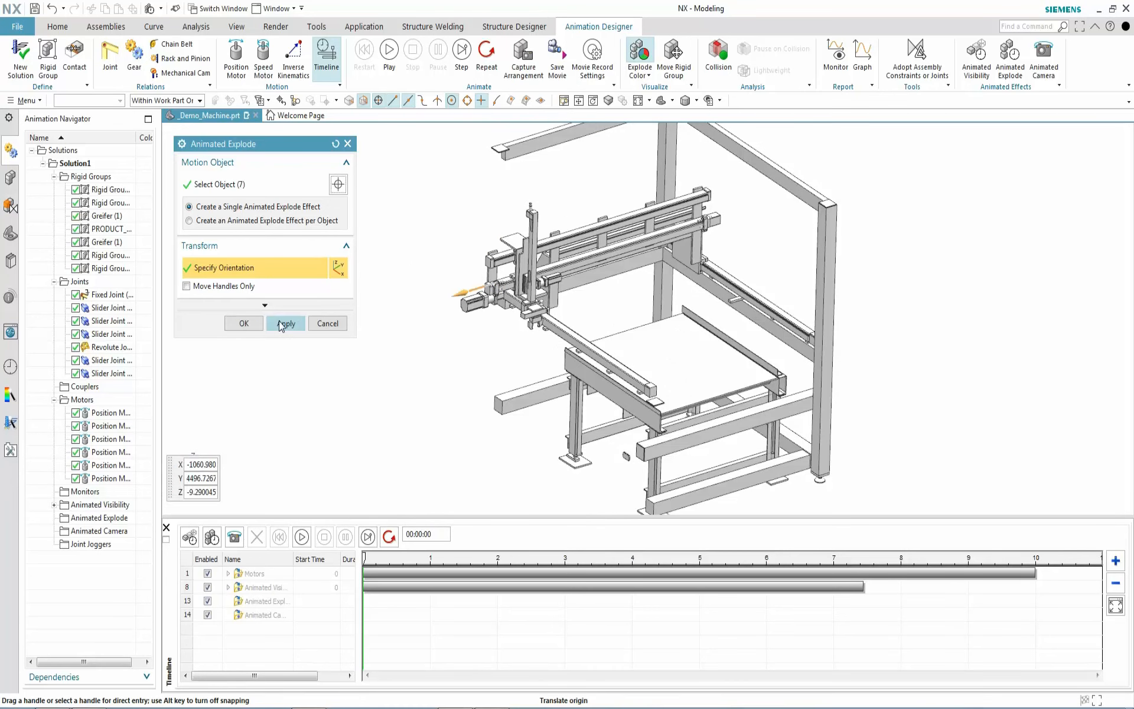
{"action": "left_click", "coordinate": [282, 324]}
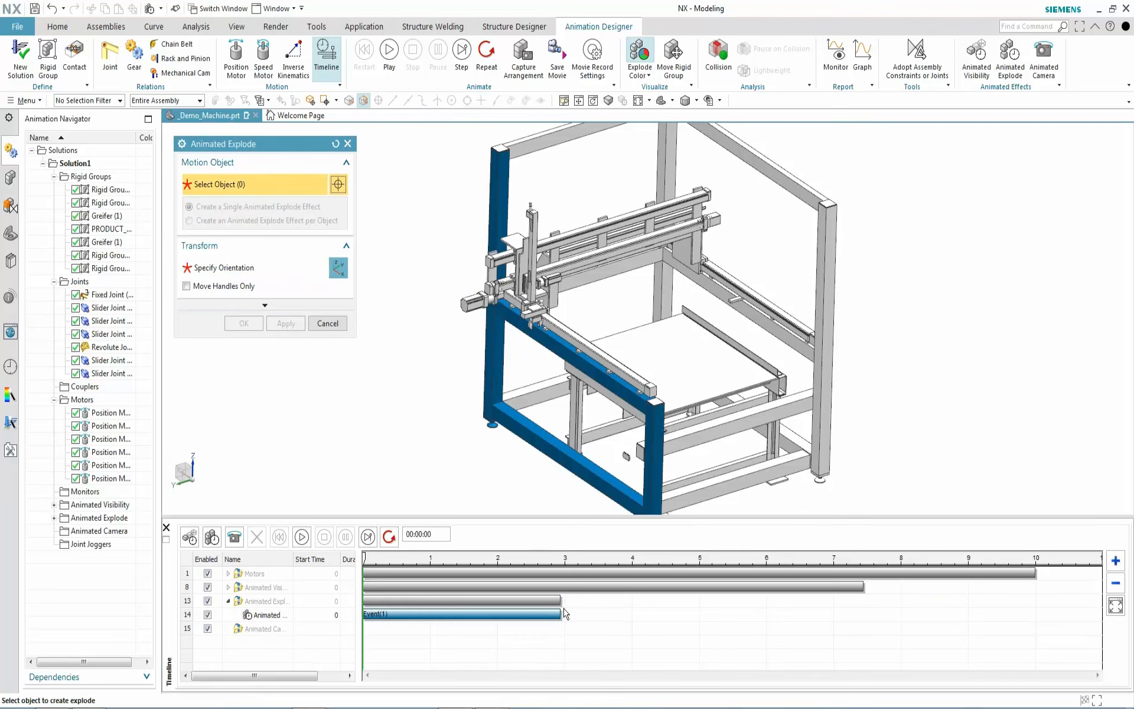
Select the seven rear right frame bodies for the next explode set
{"action": "left_click", "coordinate": [792, 443]}
{"action": "left_click", "coordinate": [825, 378]}
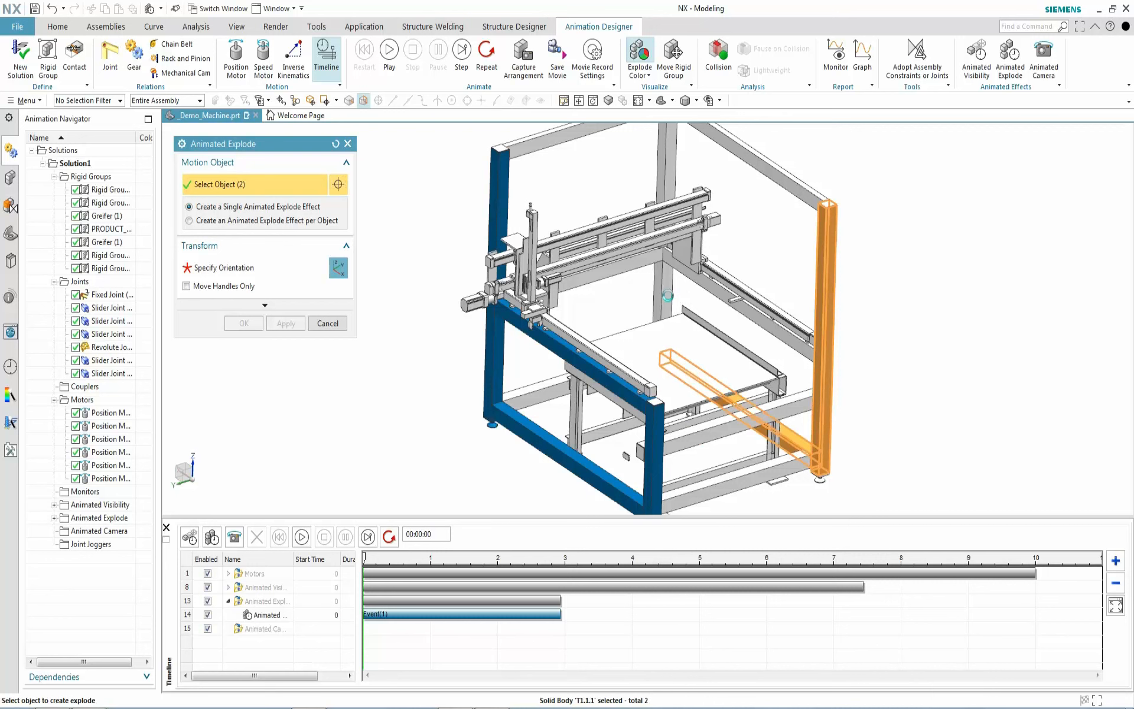
{"action": "left_click", "coordinate": [668, 295]}
{"action": "left_click", "coordinate": [710, 285]}
{"action": "left_click", "coordinate": [763, 165]}
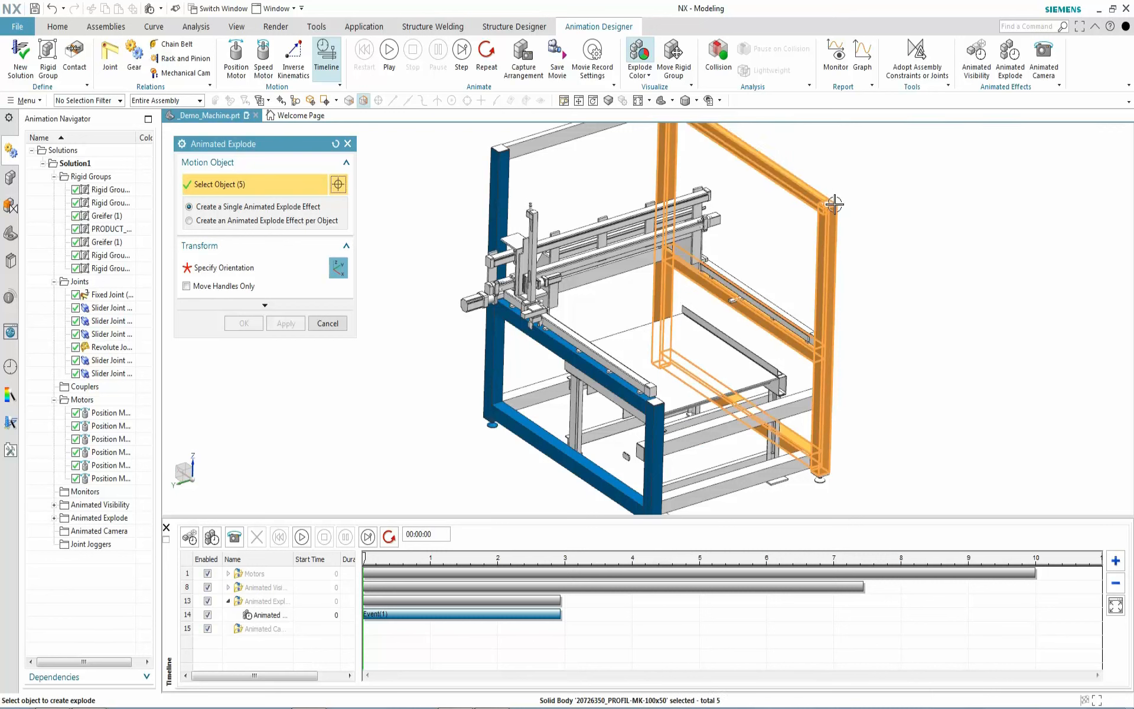
{"action": "left_click", "coordinate": [823, 450]}
{"action": "left_click", "coordinate": [823, 486]}
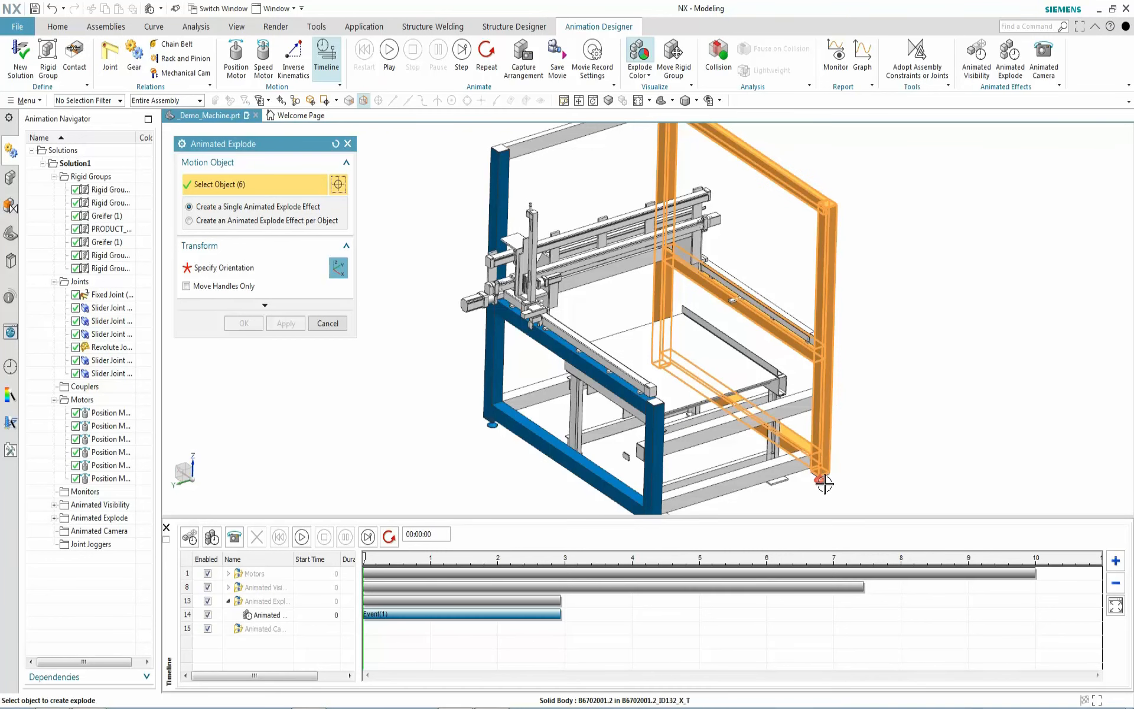
Move the rear frame set -4600 along YC and create its red explode event
{"action": "mouse_move", "coordinate": [419, 287]}
{"action": "middle_mouse_down"}
{"action": "mouse_move", "coordinate": [400, 299]}
{"action": "mouse_move", "coordinate": [418, 292]}
{"action": "middle_mouse_up"}
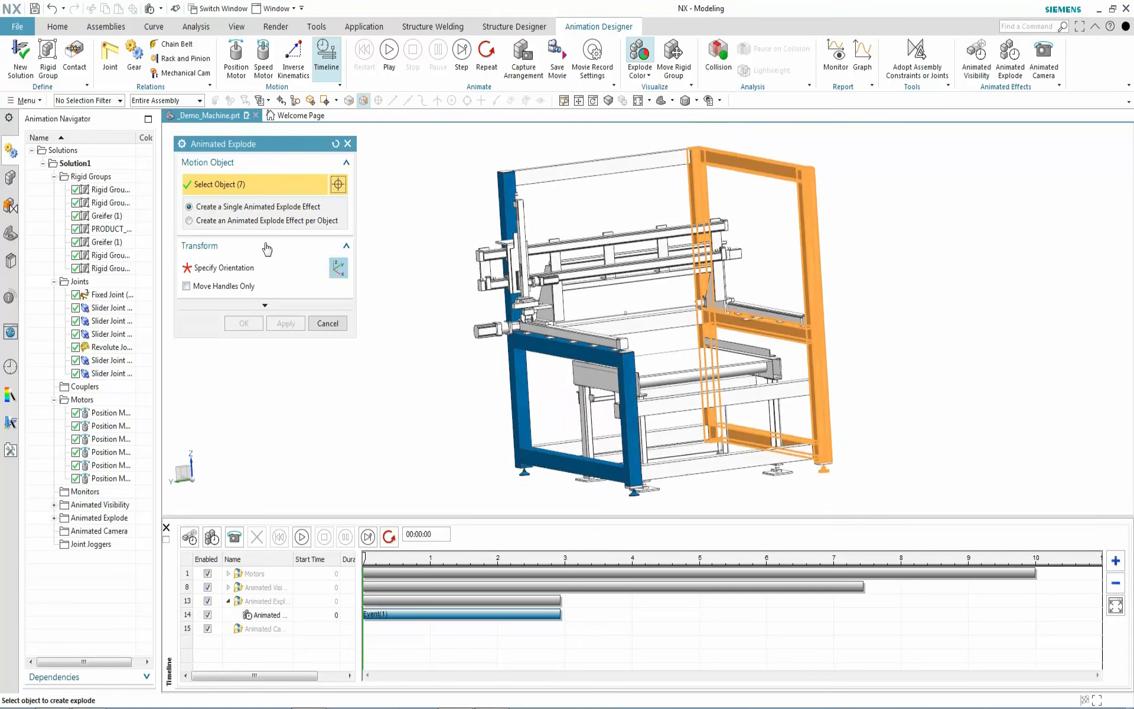
{"action": "left_click", "coordinate": [214, 267]}
{"action": "left_click_drag", "start_coordinate": [709, 448], "coordinate": [1130, 308]}
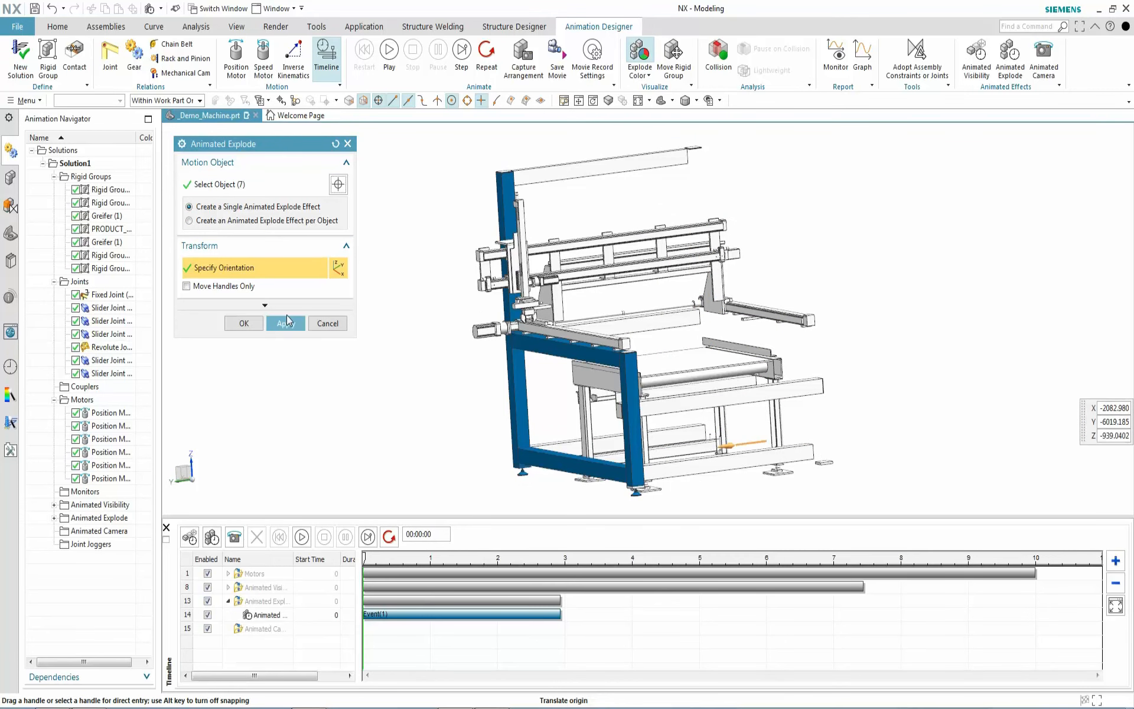
{"action": "left_click", "coordinate": [294, 320]}
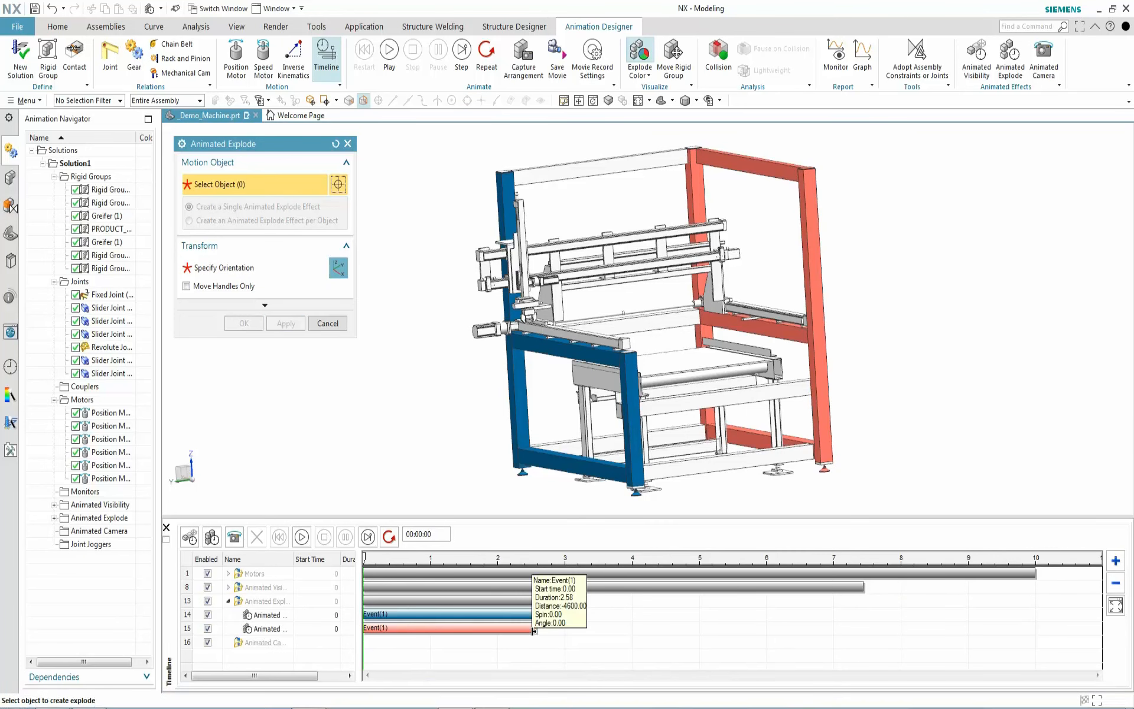
{"action": "middle_click_drag", "start_coordinate": [471, 402], "coordinate": [423, 303]}
{"action": "middle_click_drag", "start_coordinate": [422, 316], "coordinate": [423, 316]}
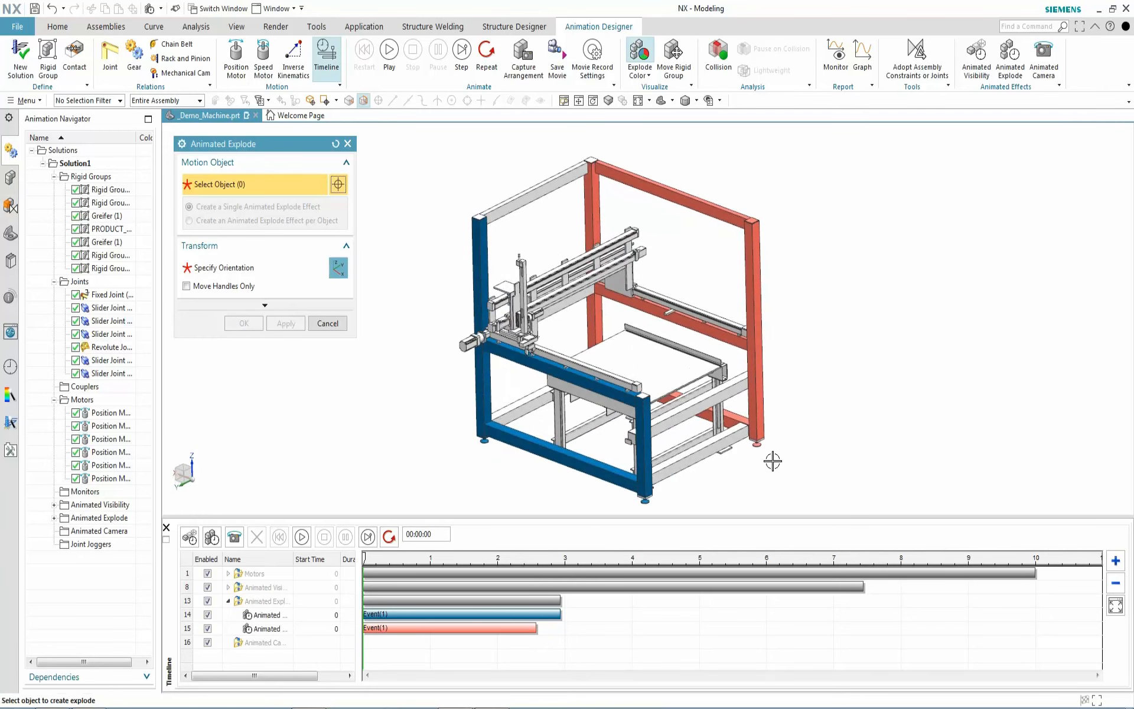
Explode the two lower right rails outward along XC as a green event
{"action": "left_click", "coordinate": [737, 438]}
{"action": "left_click", "coordinate": [727, 397]}
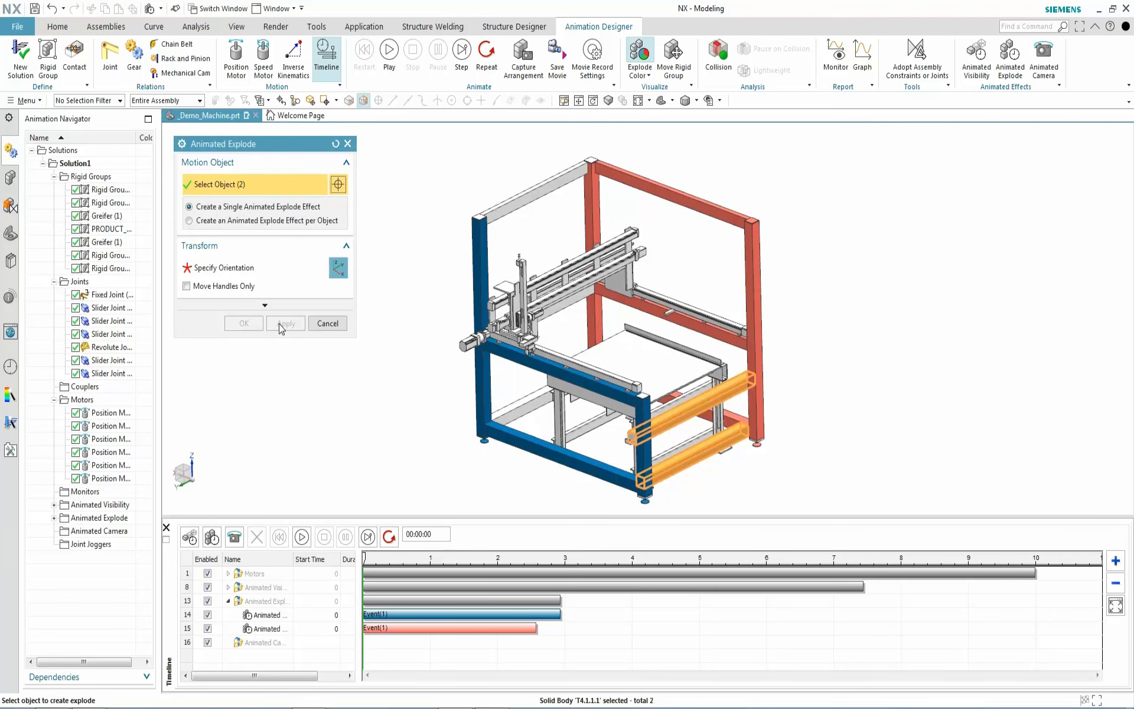
{"action": "left_click", "coordinate": [232, 267]}
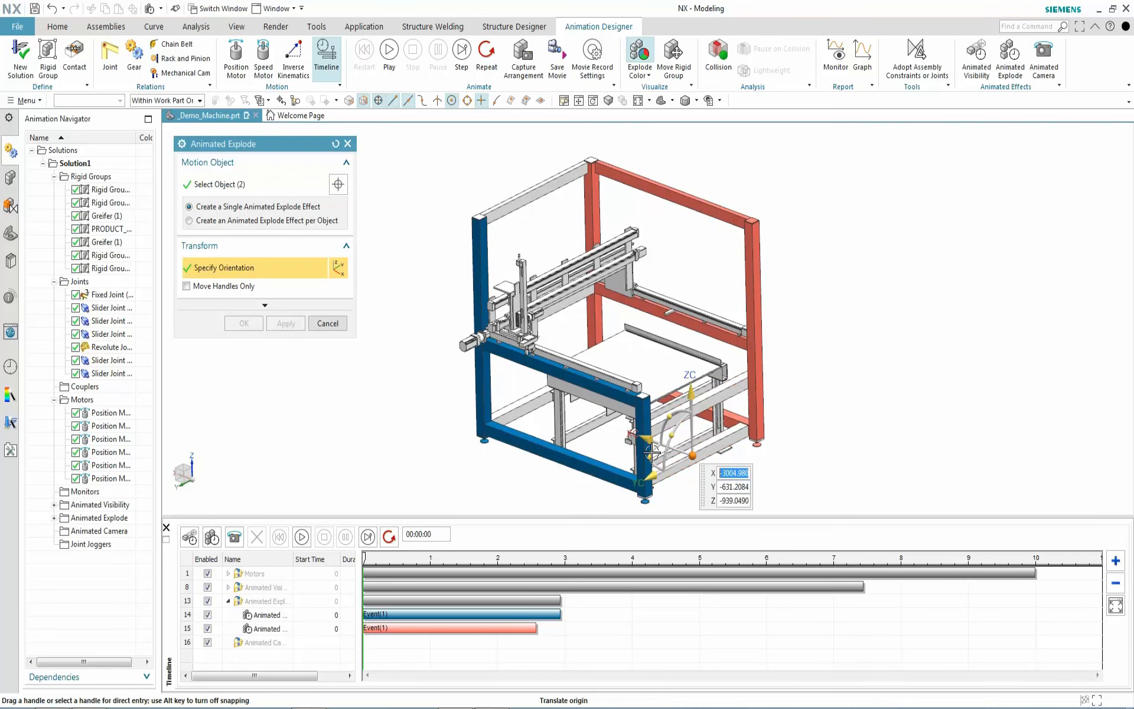
{"action": "left_click_drag", "start_coordinate": [735, 460], "coordinate": [1007, 531]}
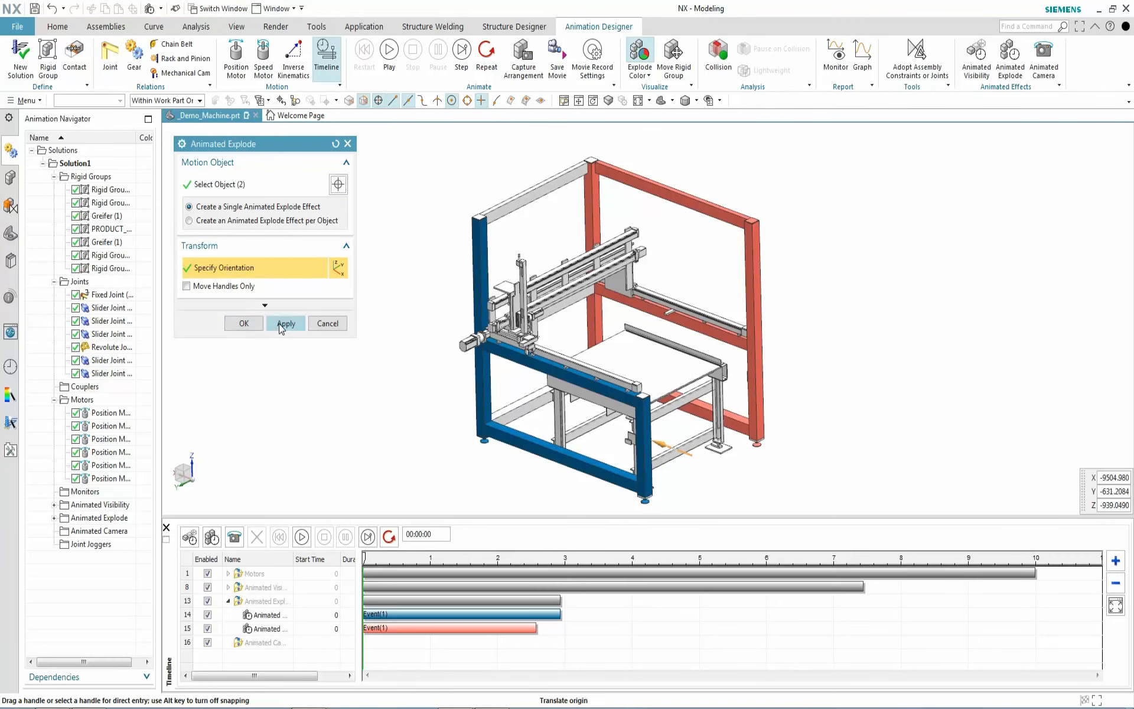
{"action": "left_click", "coordinate": [283, 326]}
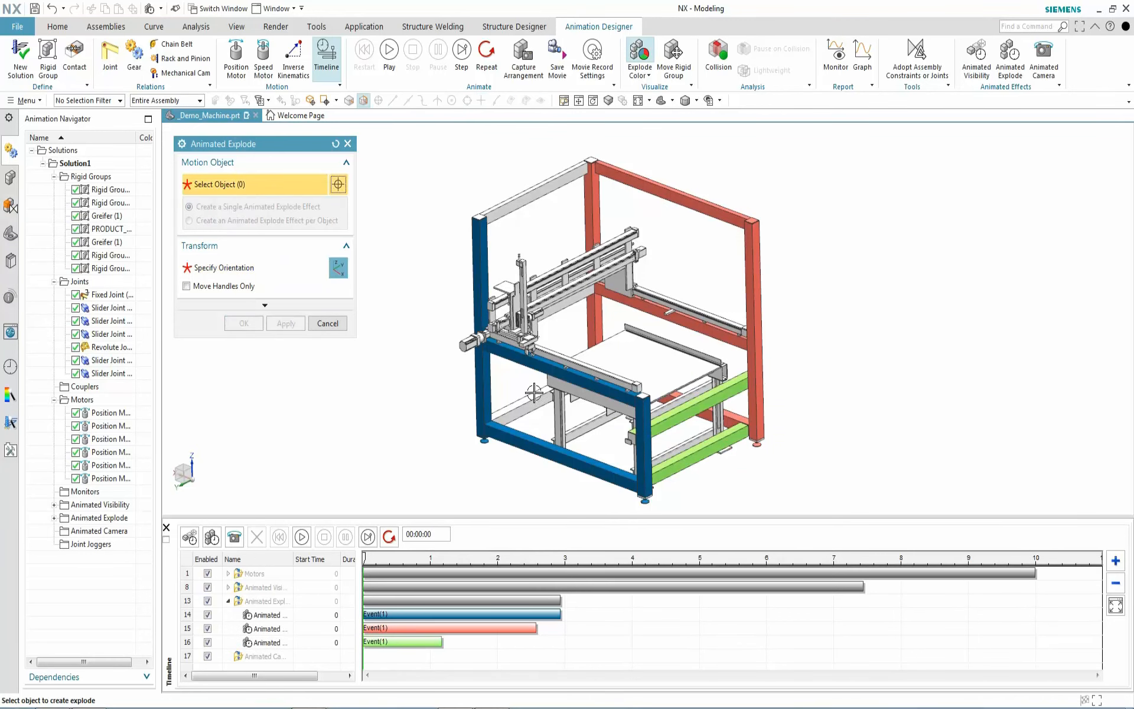
Explode two left-side rails and the top beam 1250 along XC as a magenta event
{"action": "left_click", "coordinate": [519, 410]}
{"action": "left_click", "coordinate": [568, 298]}
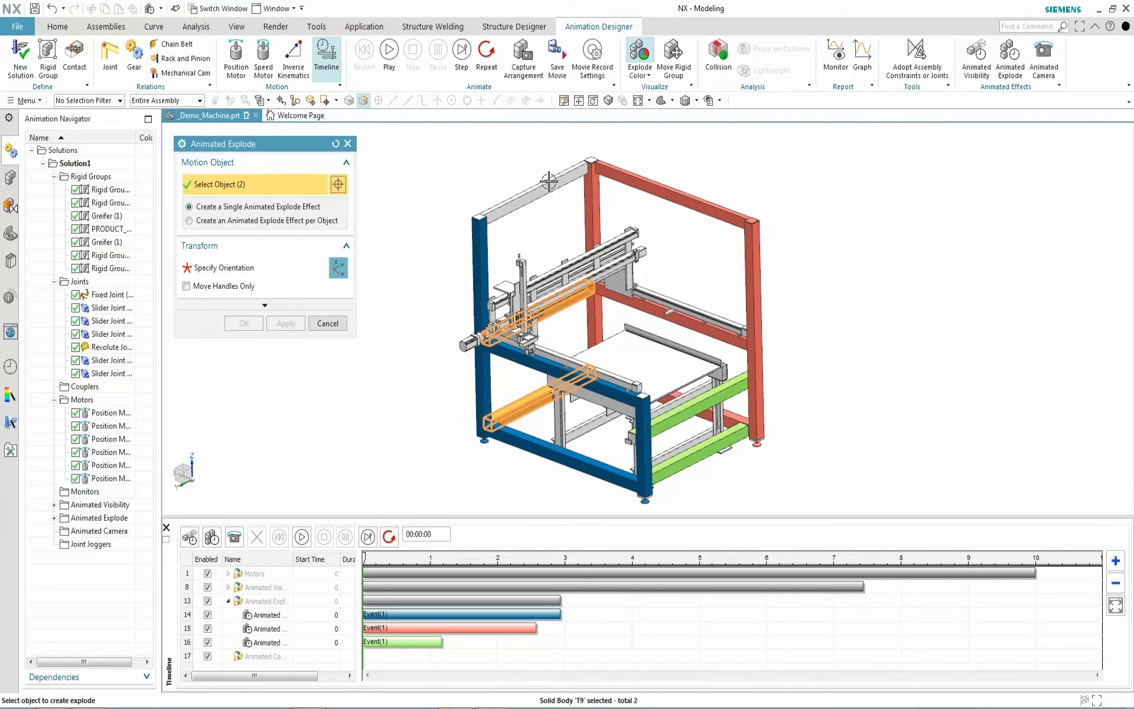
{"action": "left_click", "coordinate": [547, 171]}
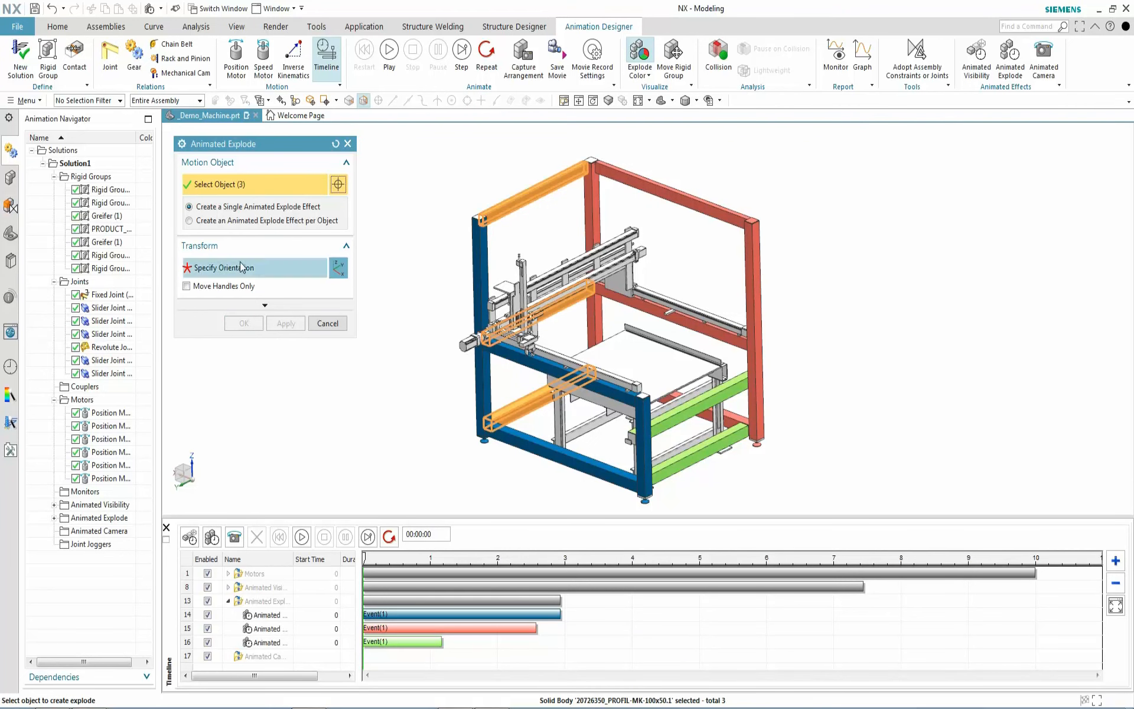
{"action": "left_click", "coordinate": [220, 265]}
{"action": "left_click_drag", "start_coordinate": [494, 380], "coordinate": [278, 284]}
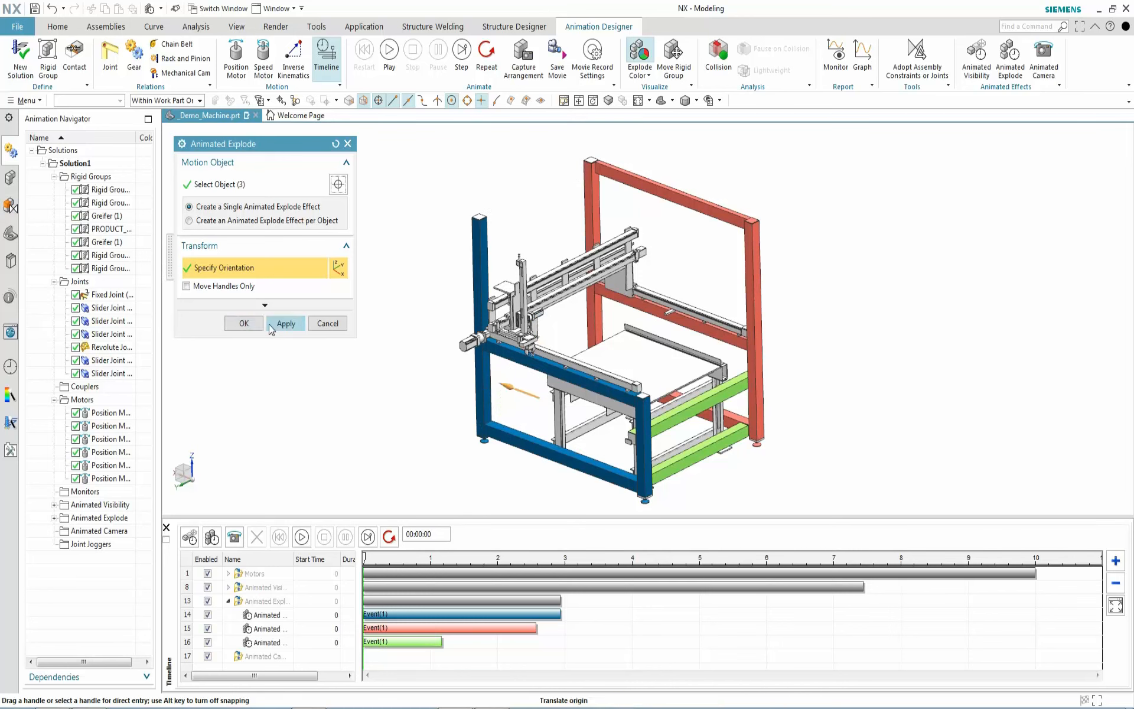
{"action": "left_click", "coordinate": [285, 323]}
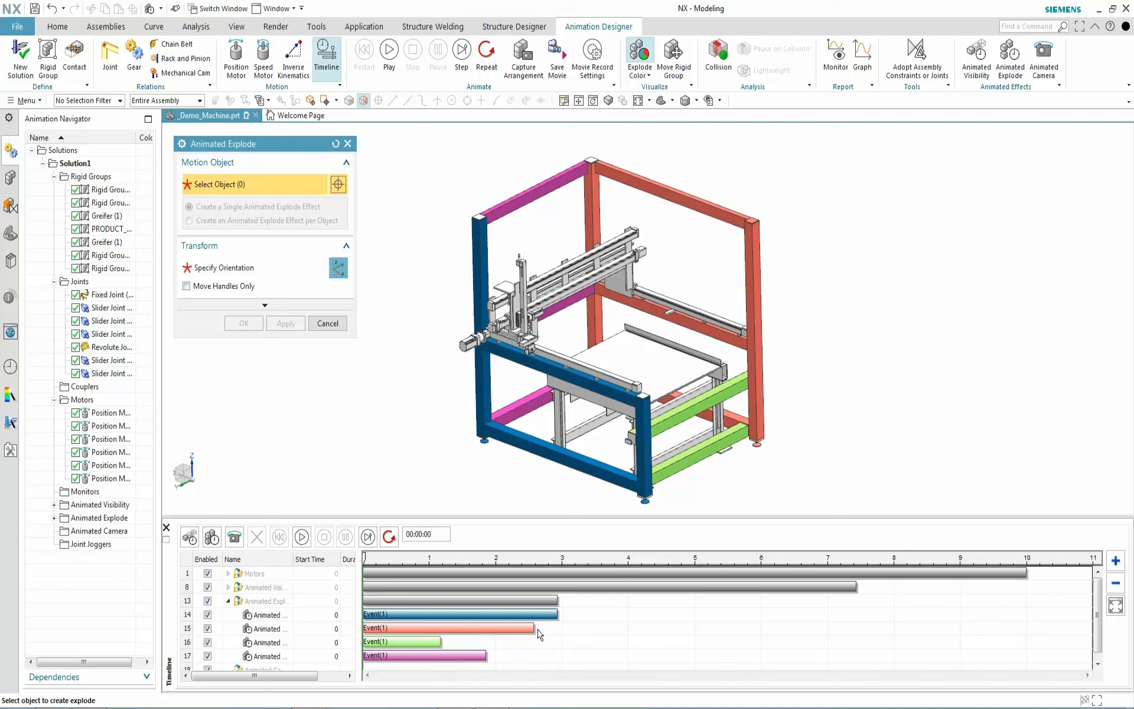
Lengthen the red, green and magenta explode events to about 2.94 s and preview
{"action": "left_click_drag", "start_coordinate": [534, 628], "coordinate": [559, 627]}
{"action": "left_click_drag", "start_coordinate": [441, 643], "coordinate": [558, 642]}
{"action": "left_click_drag", "start_coordinate": [486, 655], "coordinate": [555, 652]}
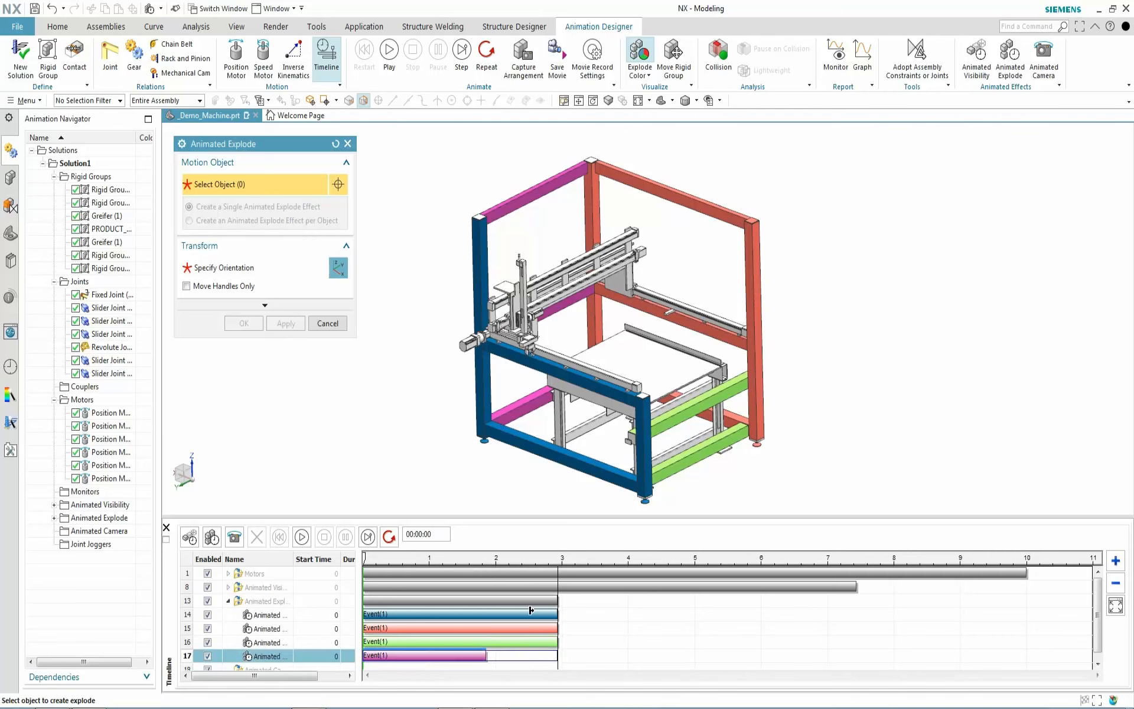
{"action": "left_click_drag", "start_coordinate": [531, 610], "coordinate": [558, 654]}
{"action": "mouse_move", "coordinate": [365, 560]}
{"action": "left_mouse_down"}
{"action": "mouse_move", "coordinate": [663, 577]}
{"action": "mouse_move", "coordinate": [609, 576]}
{"action": "mouse_move", "coordinate": [633, 570]}
{"action": "mouse_move", "coordinate": [523, 564]}
{"action": "mouse_move", "coordinate": [677, 567]}
{"action": "mouse_move", "coordinate": [570, 564]}
{"action": "mouse_move", "coordinate": [654, 564]}
{"action": "left_mouse_up"}
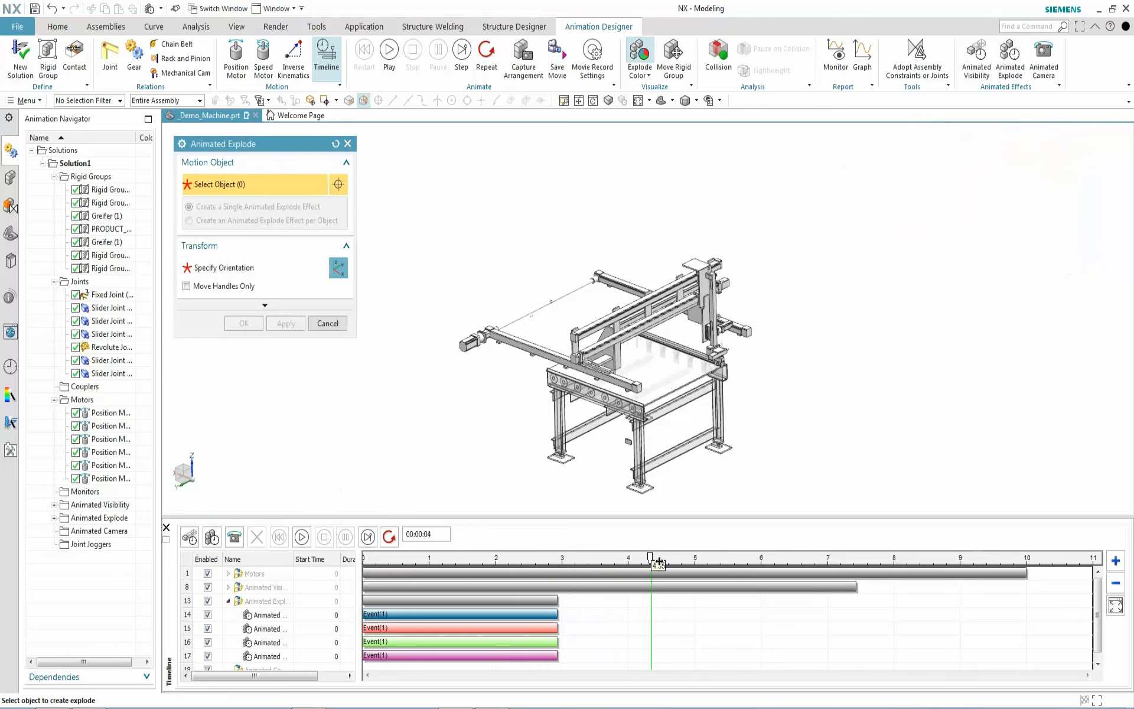
Shift the blue, red and magenta explode events to start at 1.4772 s and preview
{"action": "left_click_drag", "start_coordinate": [433, 614], "coordinate": [582, 625]}
{"action": "left_click_drag", "start_coordinate": [512, 641], "coordinate": [606, 639]}
{"action": "left_click_drag", "start_coordinate": [515, 658], "coordinate": [620, 648]}
{"action": "left_click_drag", "start_coordinate": [655, 558], "coordinate": [626, 570]}
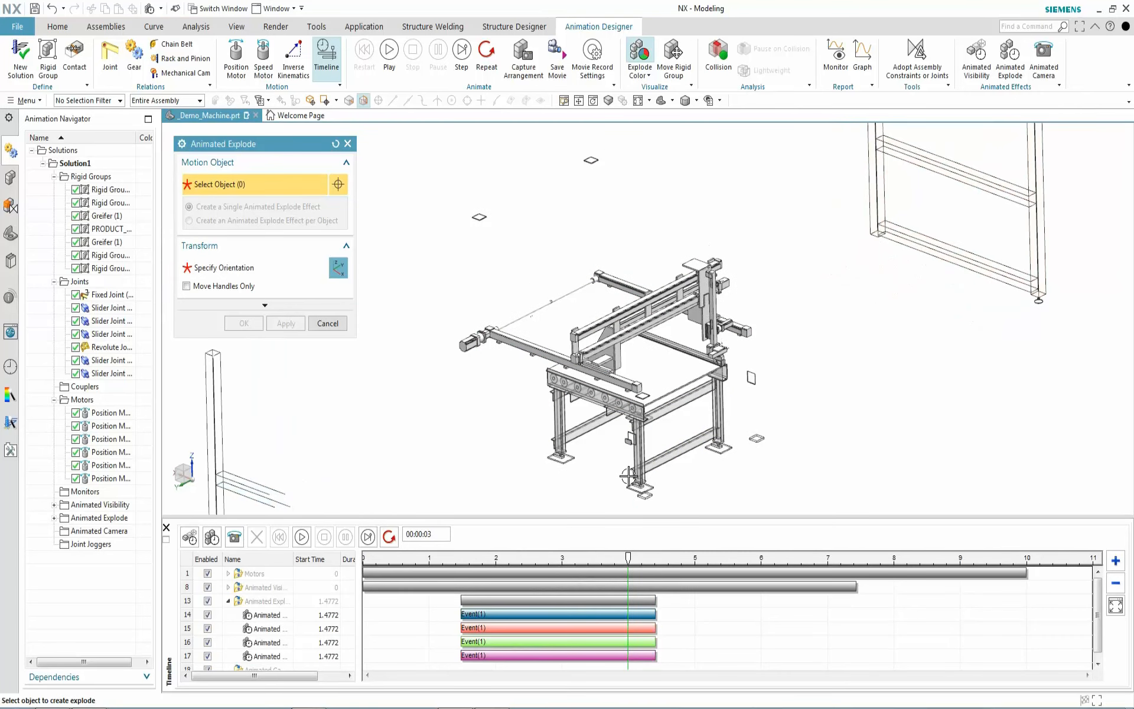
Zoom onto the lower table frame and box-select its 17 bodies for a new explode set
{"action": "scroll", "coordinate": [598, 483], "scroll_direction": "up", "scroll_amount": 5}
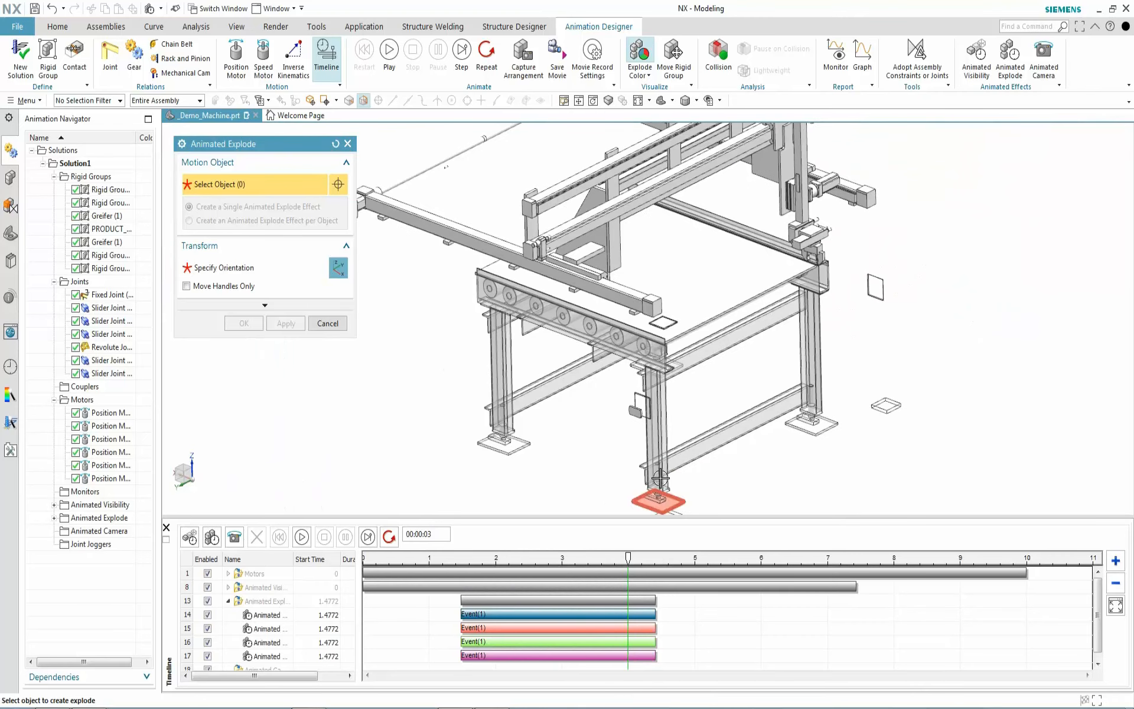
{"action": "middle_click_drag", "start_coordinate": [566, 445], "coordinate": [567, 446]}
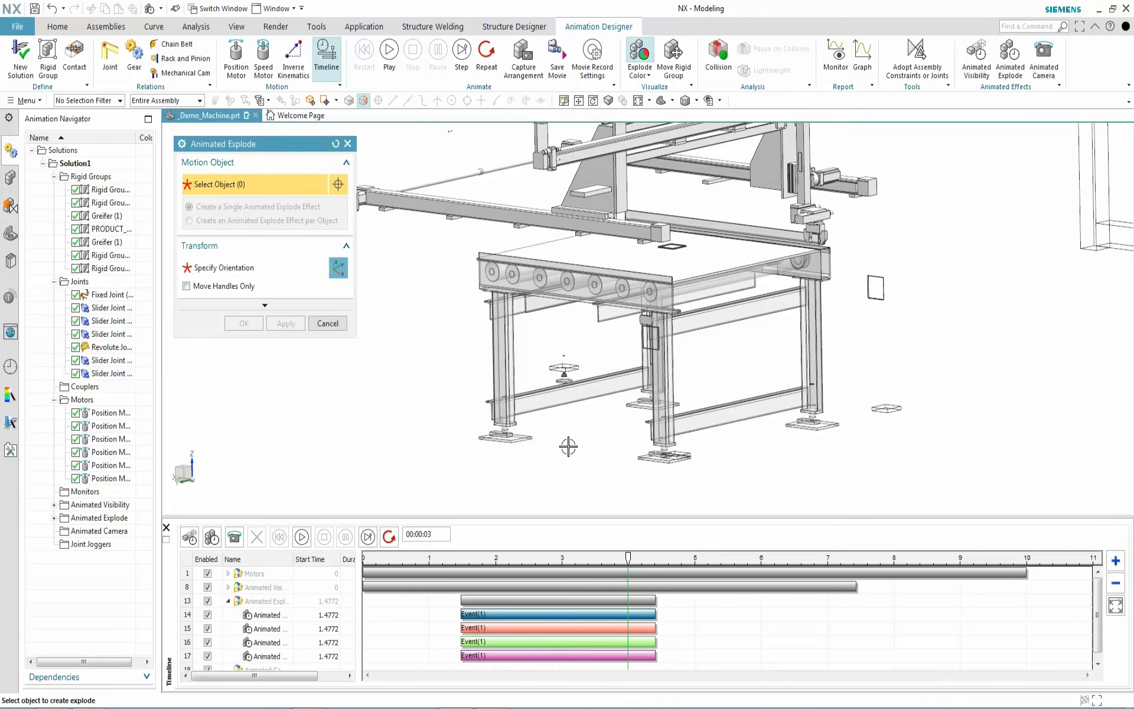
{"action": "left_click_drag", "start_coordinate": [454, 476], "coordinate": [877, 349]}
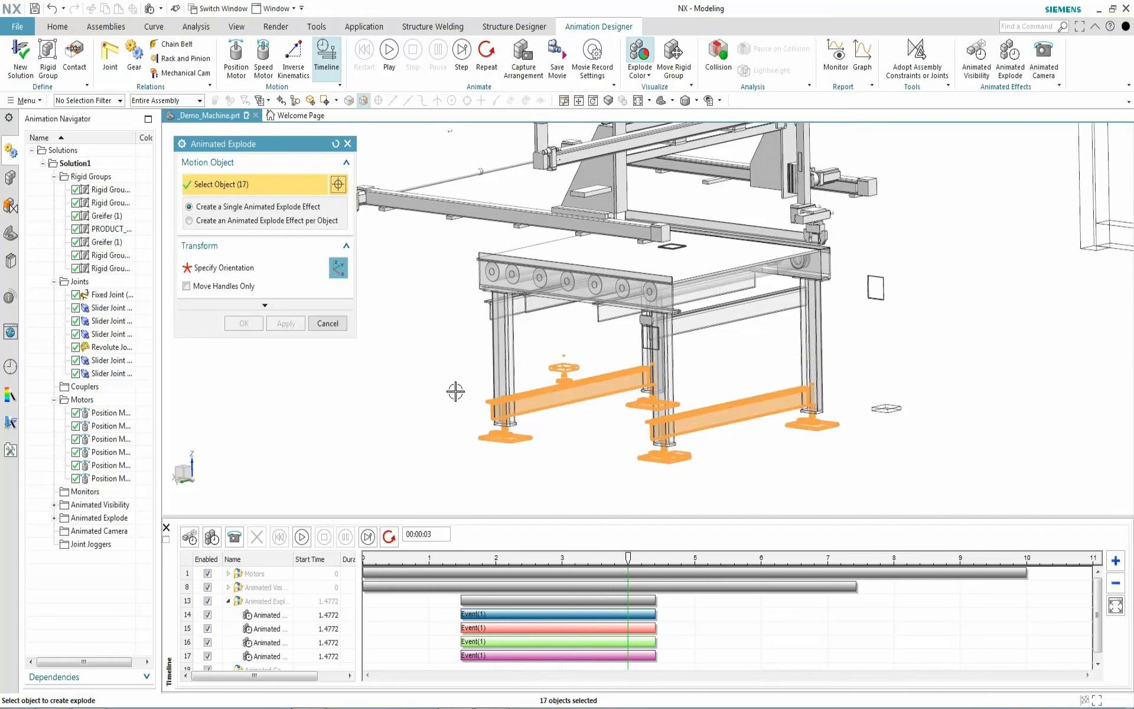
Add the remaining table legs, crossbars, roller holder frame and Anschlag stop bar to the selection
{"action": "left_click", "coordinate": [492, 376]}
{"action": "left_click", "coordinate": [666, 374]}
{"action": "left_click", "coordinate": [646, 364]}
{"action": "left_click", "coordinate": [811, 349]}
{"action": "left_click", "coordinate": [639, 321]}
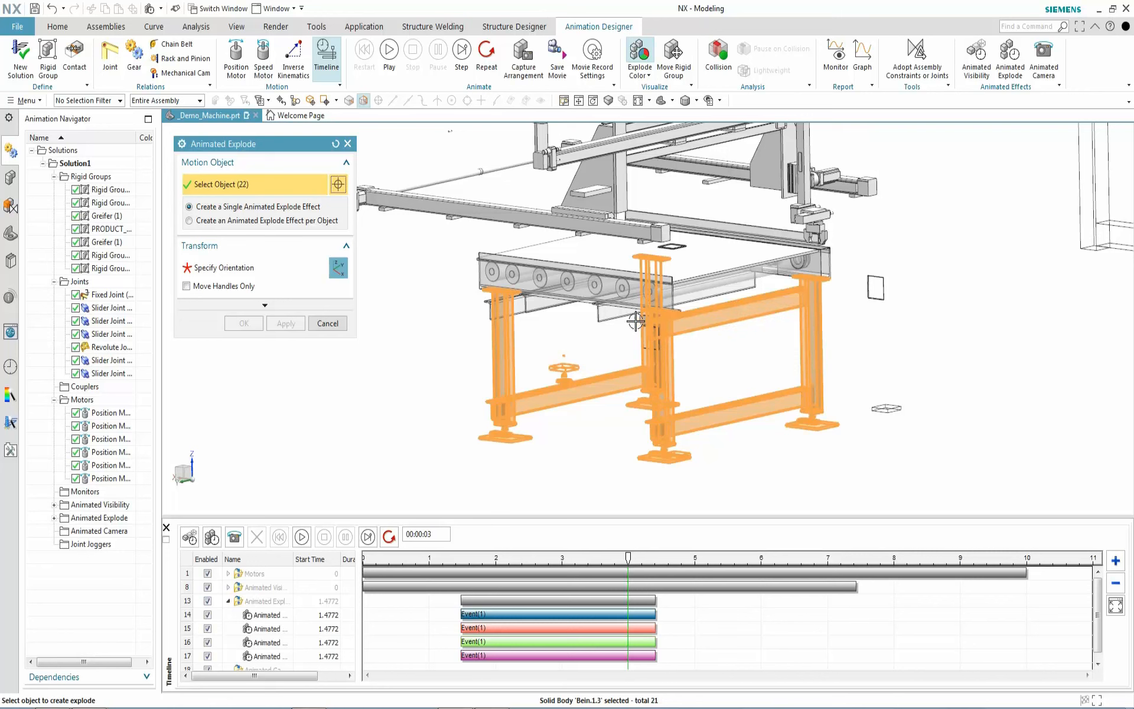
{"action": "left_click", "coordinate": [588, 318]}
{"action": "left_click", "coordinate": [490, 319]}
{"action": "left_click", "coordinate": [779, 230]}
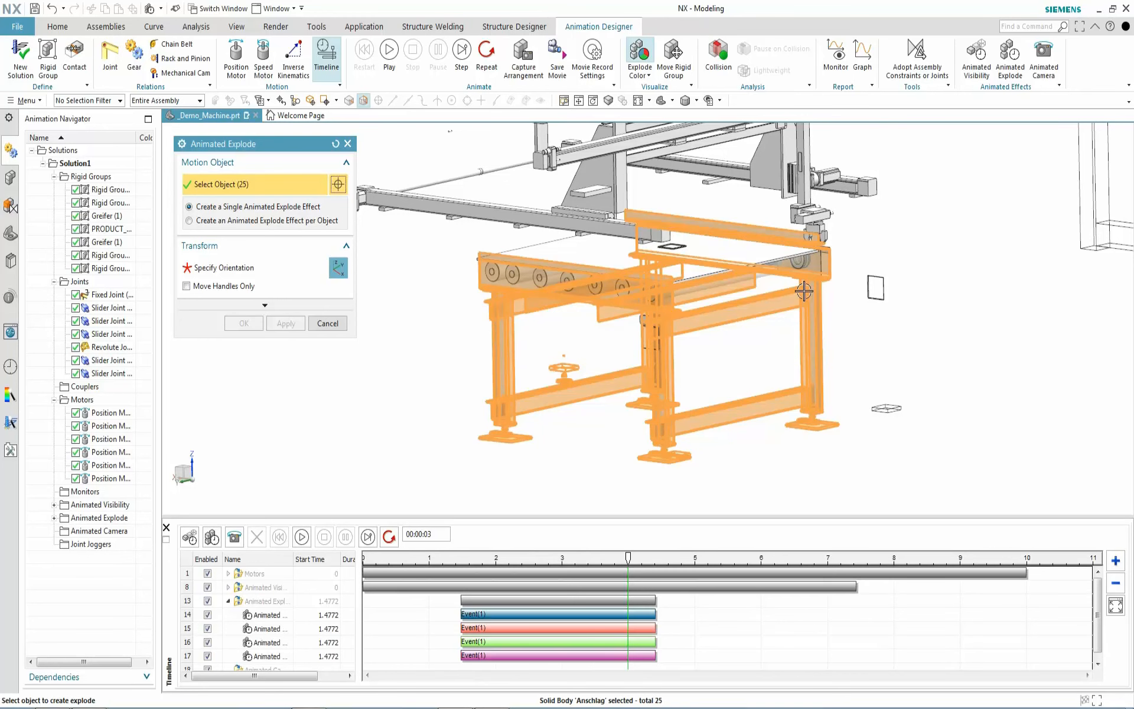
Move the 25 table parts along X and downward, creating the yellow explode event
{"action": "left_click", "coordinate": [277, 268]}
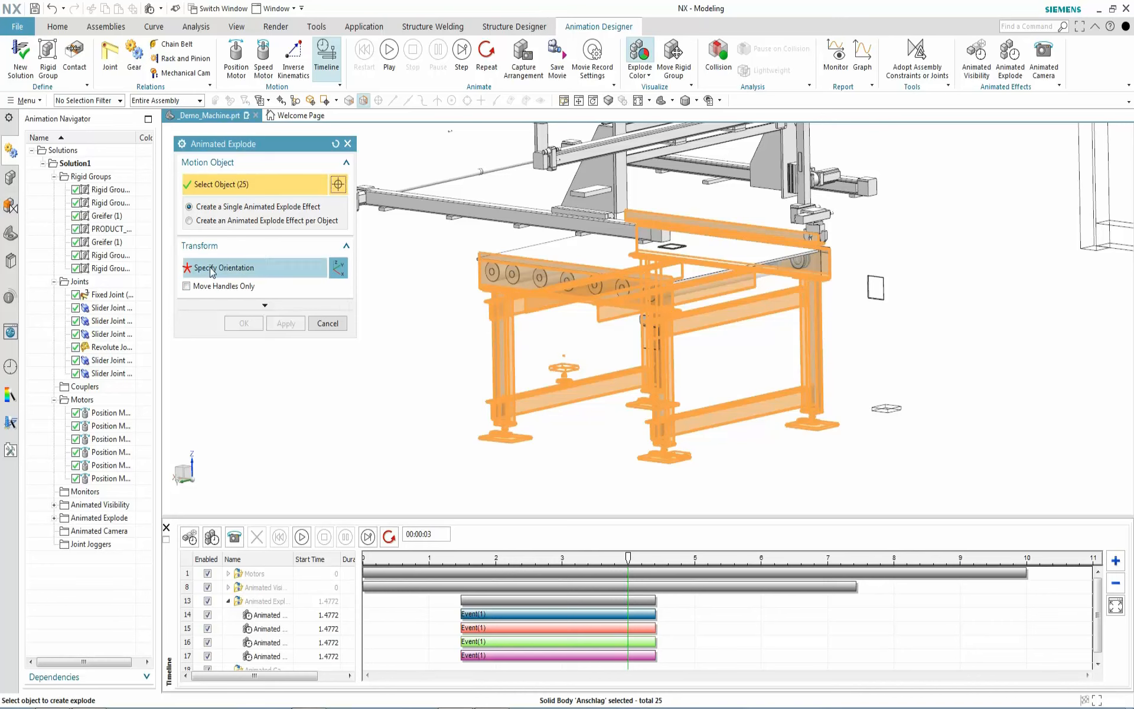
{"action": "left_click_drag", "start_coordinate": [522, 383], "coordinate": [723, 417]}
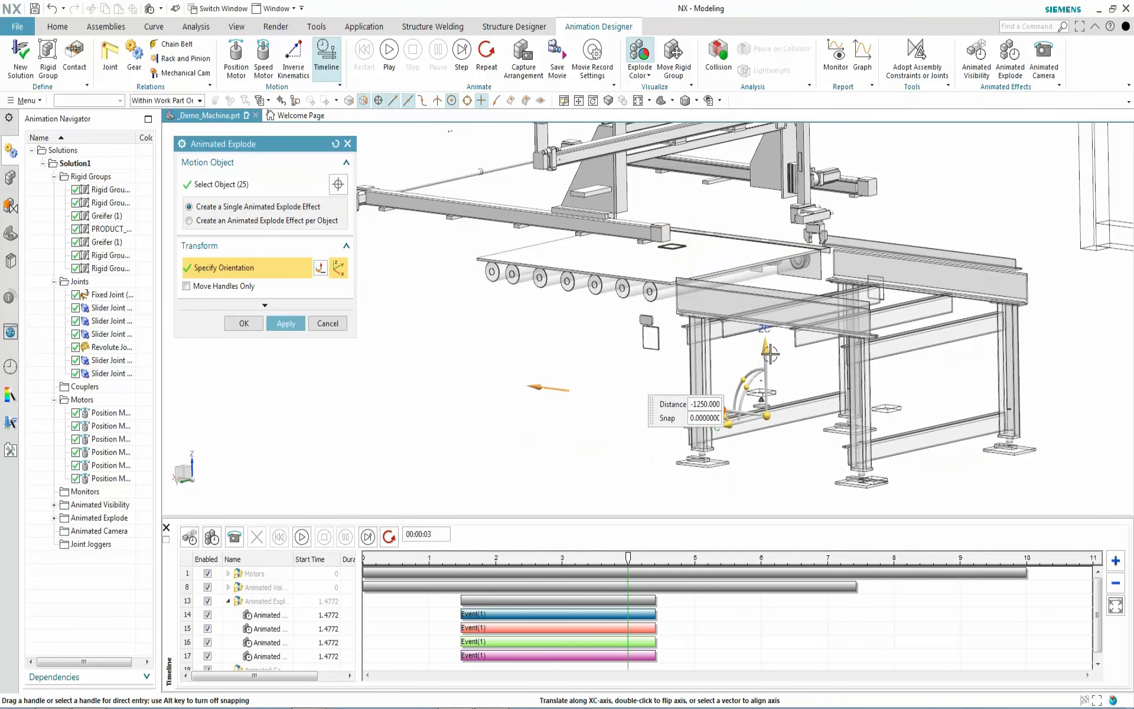
{"action": "left_click_drag", "start_coordinate": [760, 357], "coordinate": [763, 648]}
{"action": "left_click", "coordinate": [286, 323]}
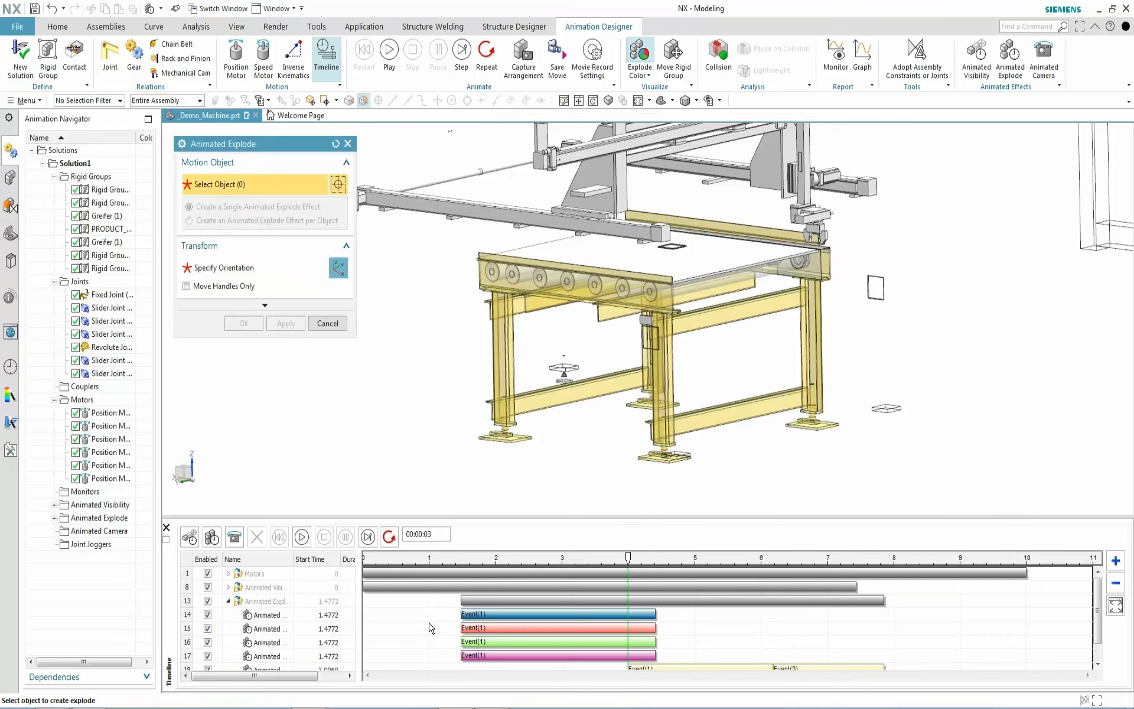
{"action": "scroll", "coordinate": [421, 631], "scroll_direction": "down", "scroll_amount": 1}
Pull both yellow table explode steps earlier so the first starts at 3.2929 s, previewing around 4.8 s
{"action": "left_click_drag", "start_coordinate": [629, 564], "coordinate": [662, 587]}
{"action": "left_click_drag", "start_coordinate": [771, 649], "coordinate": [696, 653]}
{"action": "left_click_drag", "start_coordinate": [830, 647], "coordinate": [762, 649]}
{"action": "left_click", "coordinate": [798, 648]}
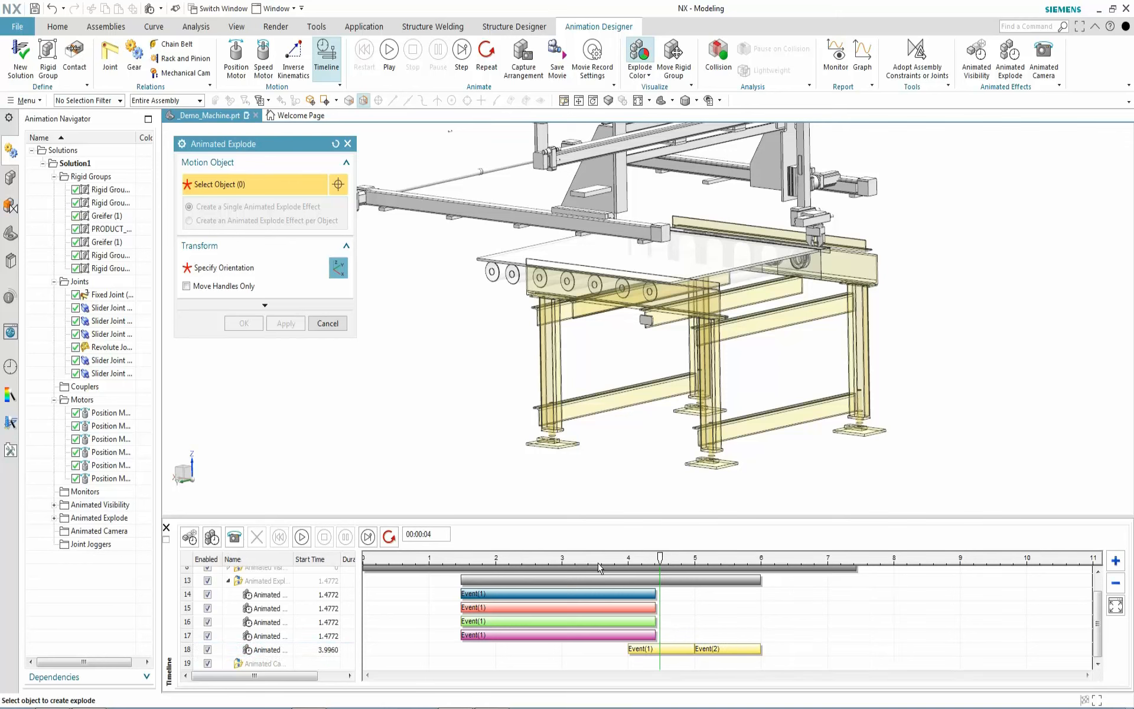
{"action": "left_click_drag", "start_coordinate": [660, 556], "coordinate": [581, 561]}
{"action": "left_click_drag", "start_coordinate": [679, 651], "coordinate": [633, 648]}
{"action": "left_click_drag", "start_coordinate": [731, 649], "coordinate": [677, 640]}
{"action": "mouse_move", "coordinate": [581, 561]}
{"action": "left_mouse_down"}
{"action": "mouse_move", "coordinate": [685, 566]}
{"action": "mouse_move", "coordinate": [570, 574]}
{"action": "mouse_move", "coordinate": [590, 572]}
{"action": "left_mouse_up"}
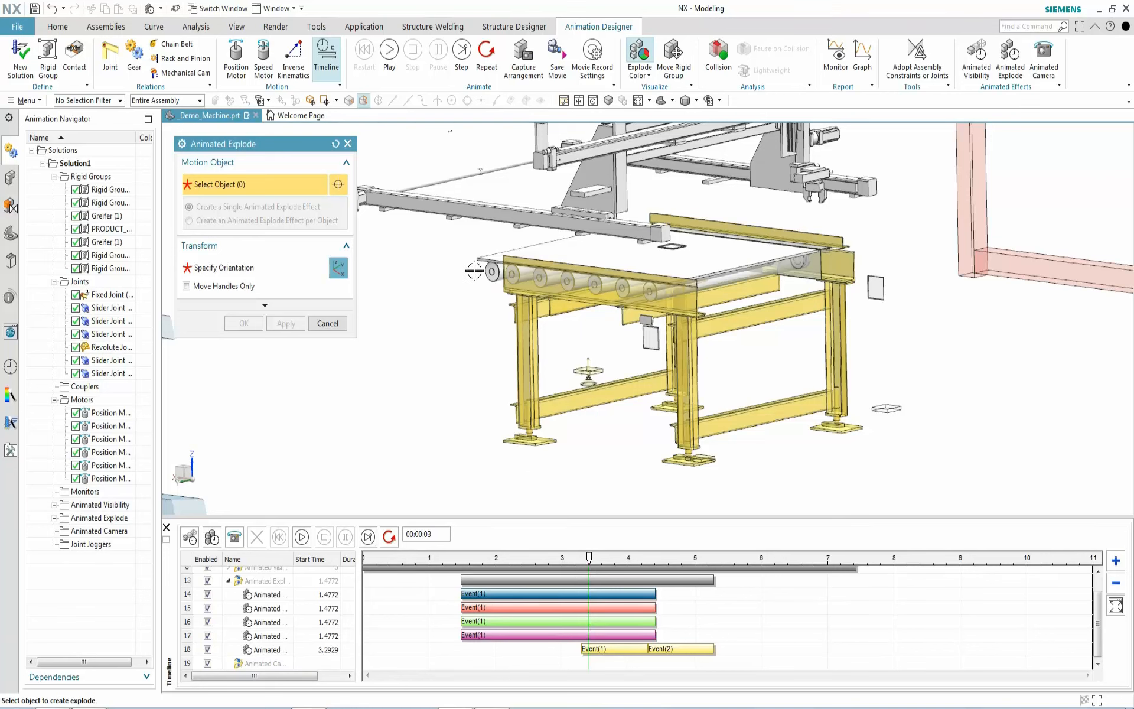
Give each of the seven conveyor rollers its own explode event moving them along YC
{"action": "left_click", "coordinate": [544, 281]}
{"action": "left_click", "coordinate": [513, 275]}
{"action": "left_click", "coordinate": [540, 278]}
{"action": "left_click", "coordinate": [567, 282]}
{"action": "left_click", "coordinate": [595, 287]}
{"action": "left_click", "coordinate": [627, 292]}
{"action": "left_click", "coordinate": [650, 292]}
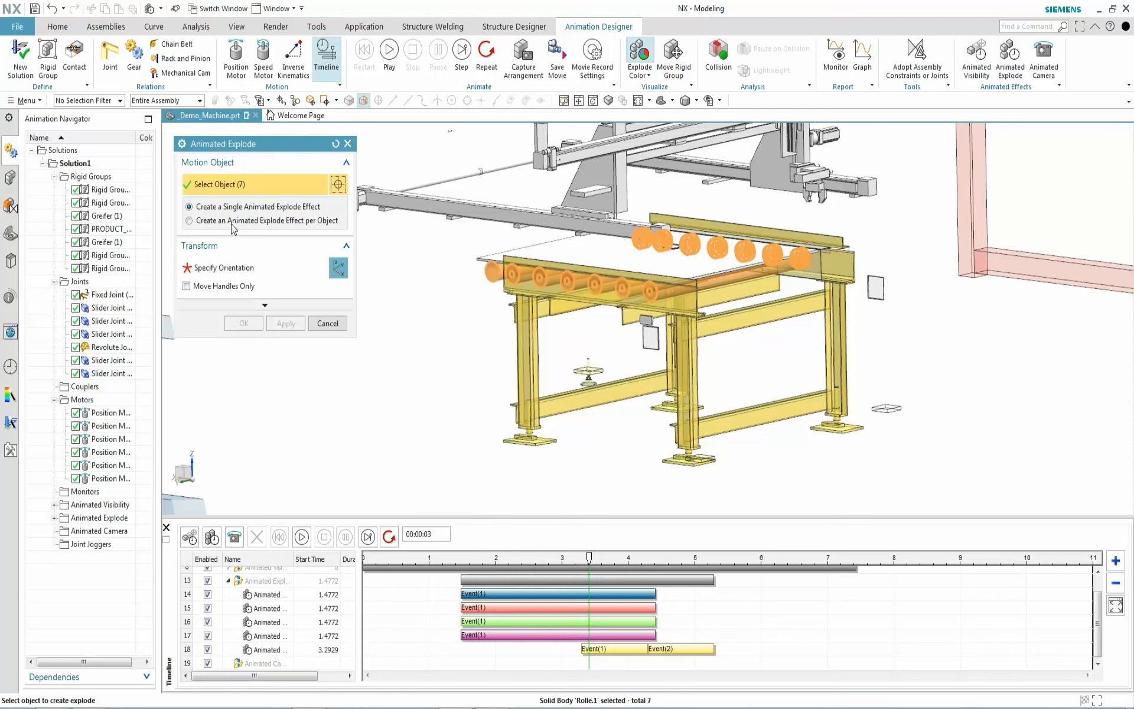
{"action": "left_click", "coordinate": [189, 220]}
{"action": "left_click_drag", "start_coordinate": [500, 273], "coordinate": [5, 407]}
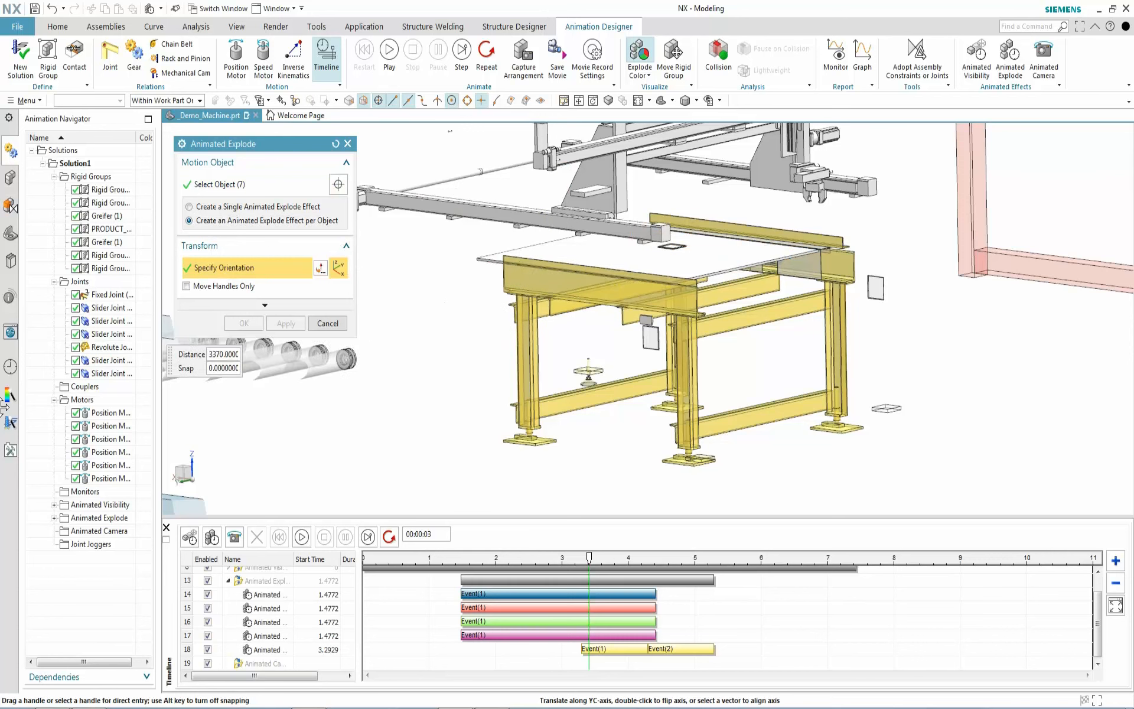
{"action": "left_click", "coordinate": [288, 323]}
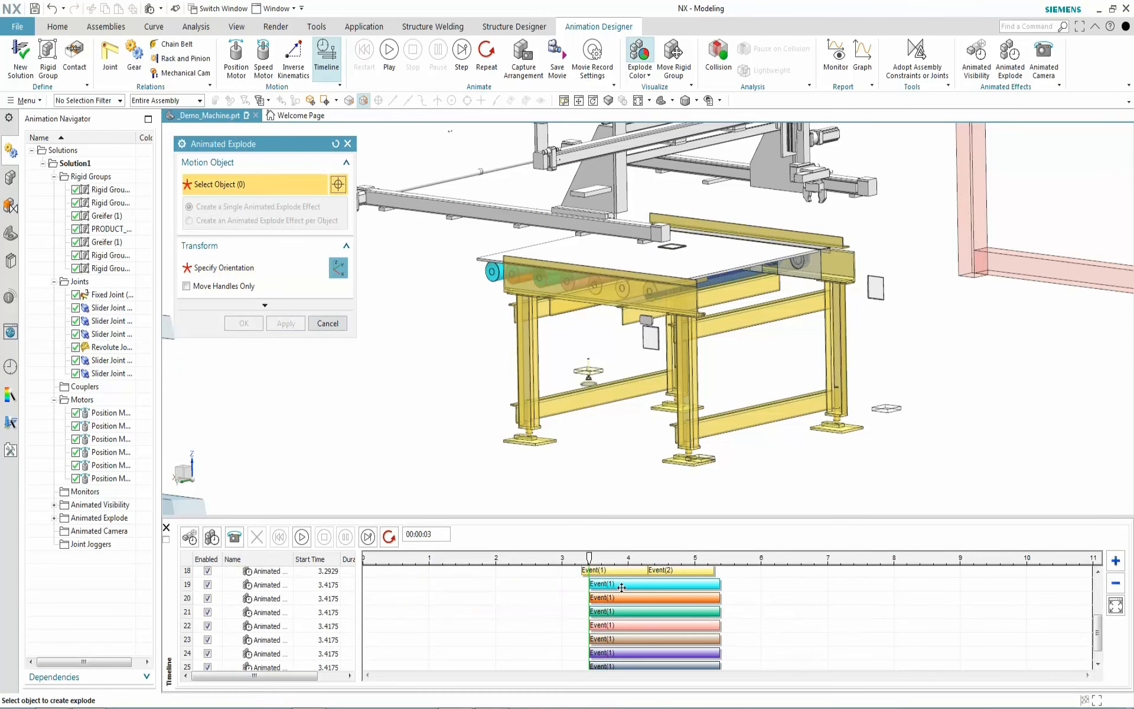
Stagger the roller explode starts (3.60 s, 4.15 s, on to 4.5000 s) and preview at 3.60 s
{"action": "left_click_drag", "start_coordinate": [622, 596], "coordinate": [648, 645]}
{"action": "left_click_drag", "start_coordinate": [648, 652], "coordinate": [702, 648]}
{"action": "scroll", "coordinate": [650, 637], "scroll_direction": "down", "scroll_amount": 1}
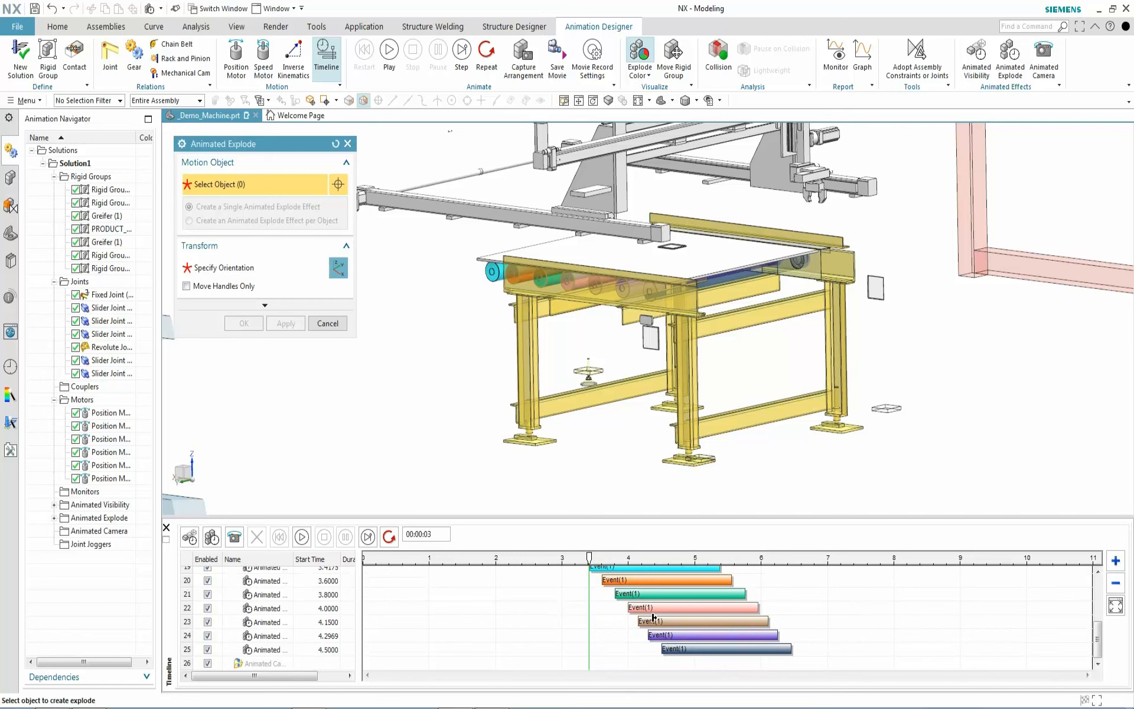
{"action": "left_click_drag", "start_coordinate": [590, 557], "coordinate": [709, 581]}
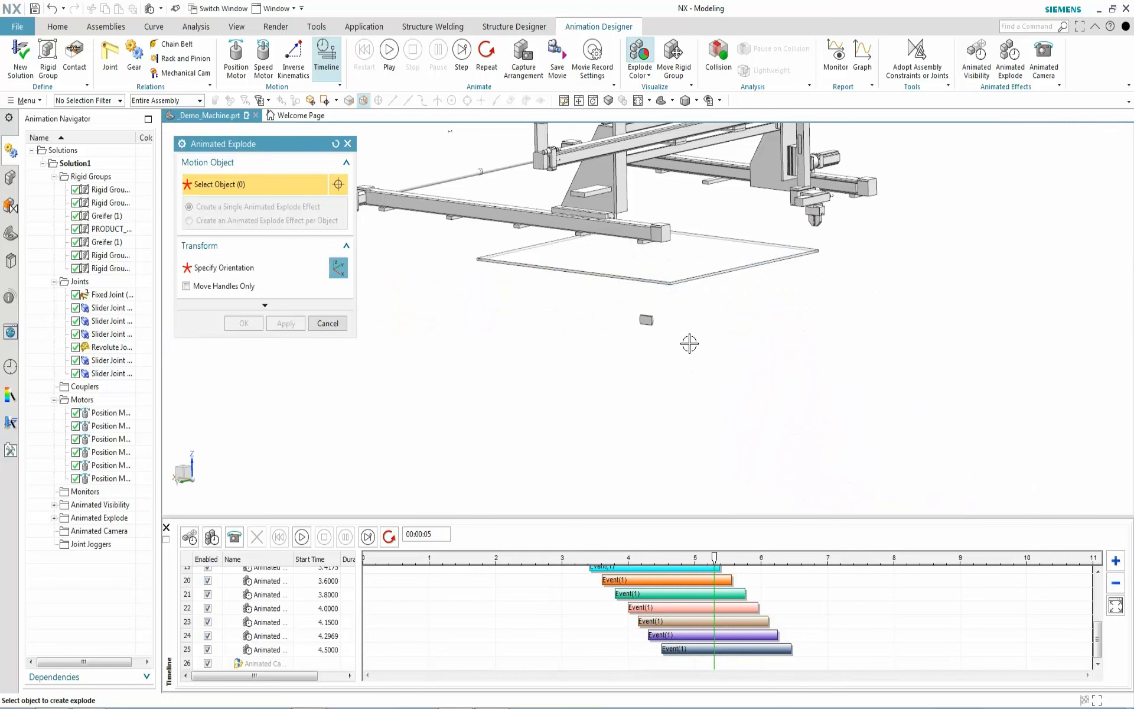
{"action": "scroll", "coordinate": [689, 343], "scroll_direction": "down", "scroll_amount": 1}
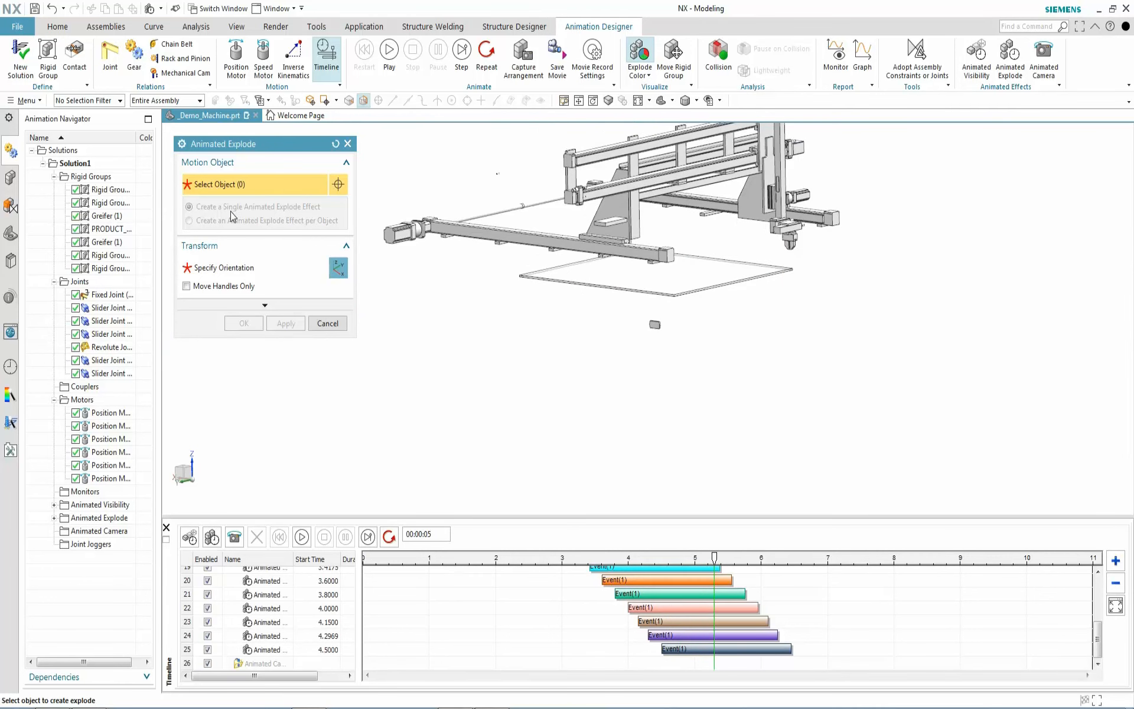
Explode the plate in four moves: shift along XC, tip about YC, slide along YC, then XC
{"action": "left_click", "coordinate": [691, 283]}
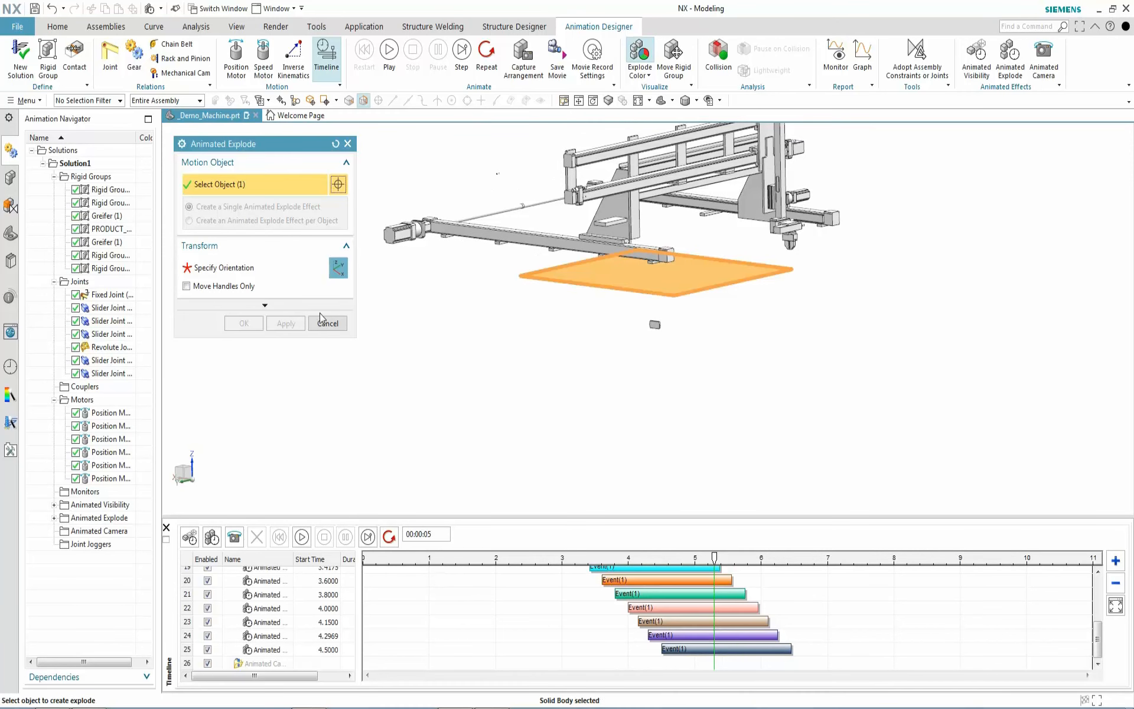
{"action": "left_click", "coordinate": [224, 267]}
{"action": "left_click_drag", "start_coordinate": [613, 269], "coordinate": [796, 323]}
{"action": "left_click_drag", "start_coordinate": [815, 260], "coordinate": [858, 261]}
{"action": "left_click", "coordinate": [801, 305]}
{"action": "left_click_drag", "start_coordinate": [709, 338], "coordinate": [493, 360]}
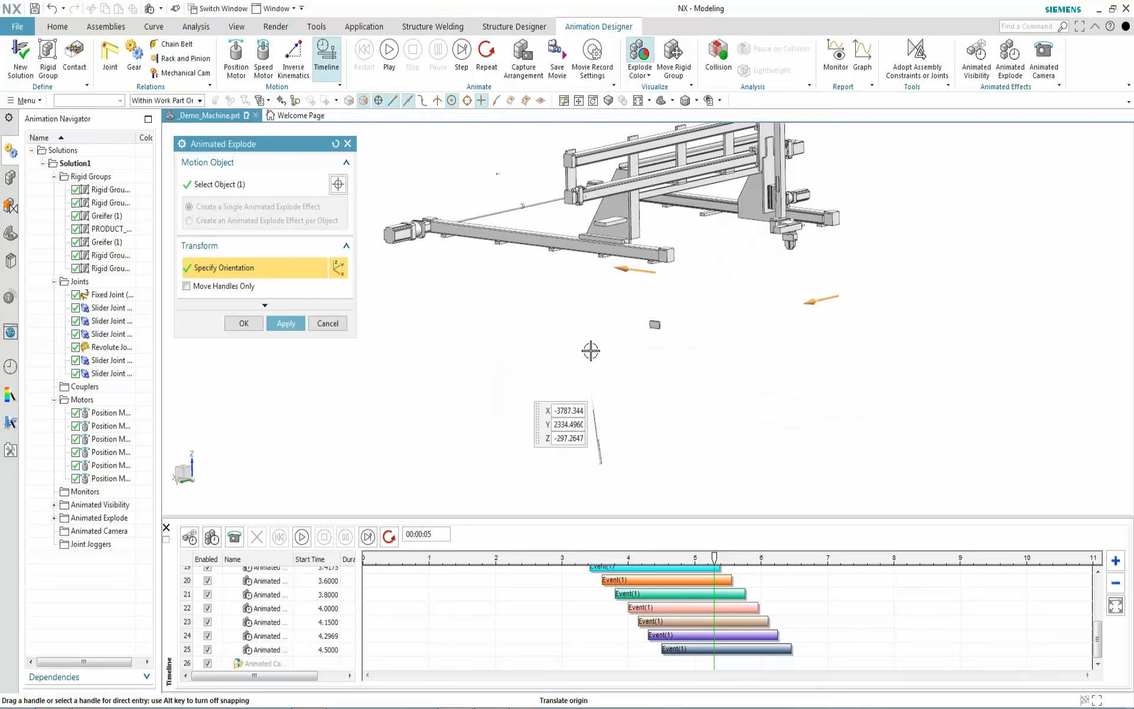
{"action": "scroll", "coordinate": [453, 313], "scroll_direction": "down", "scroll_amount": 1}
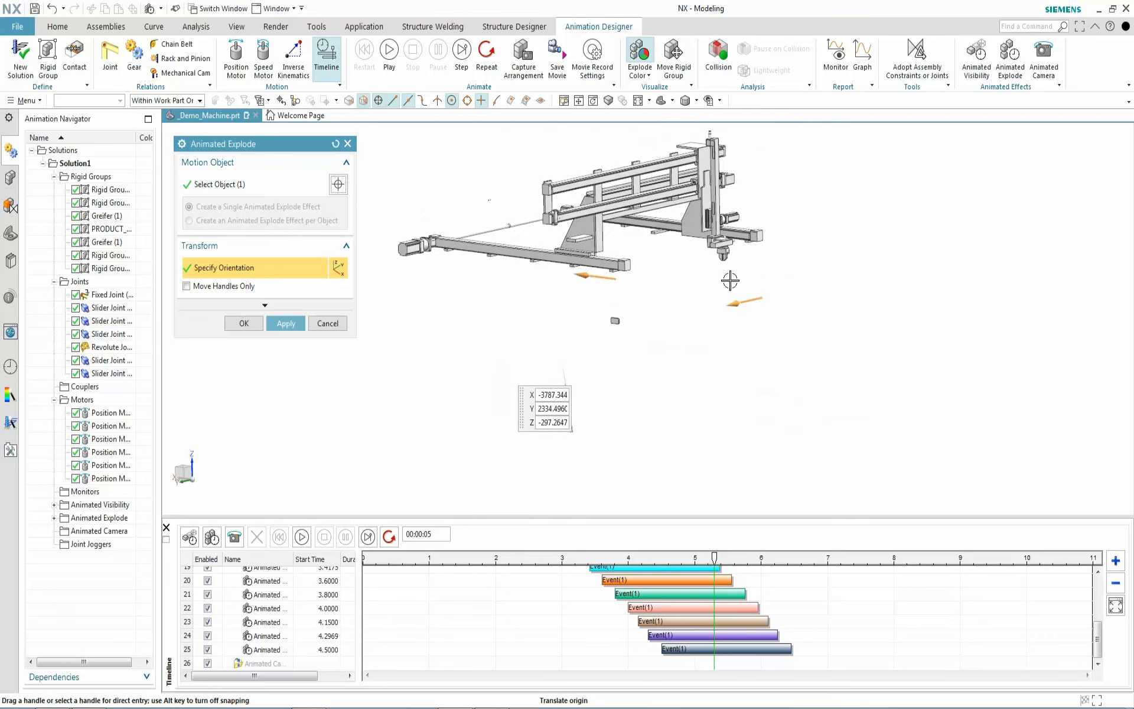
{"action": "left_click", "coordinate": [639, 101]}
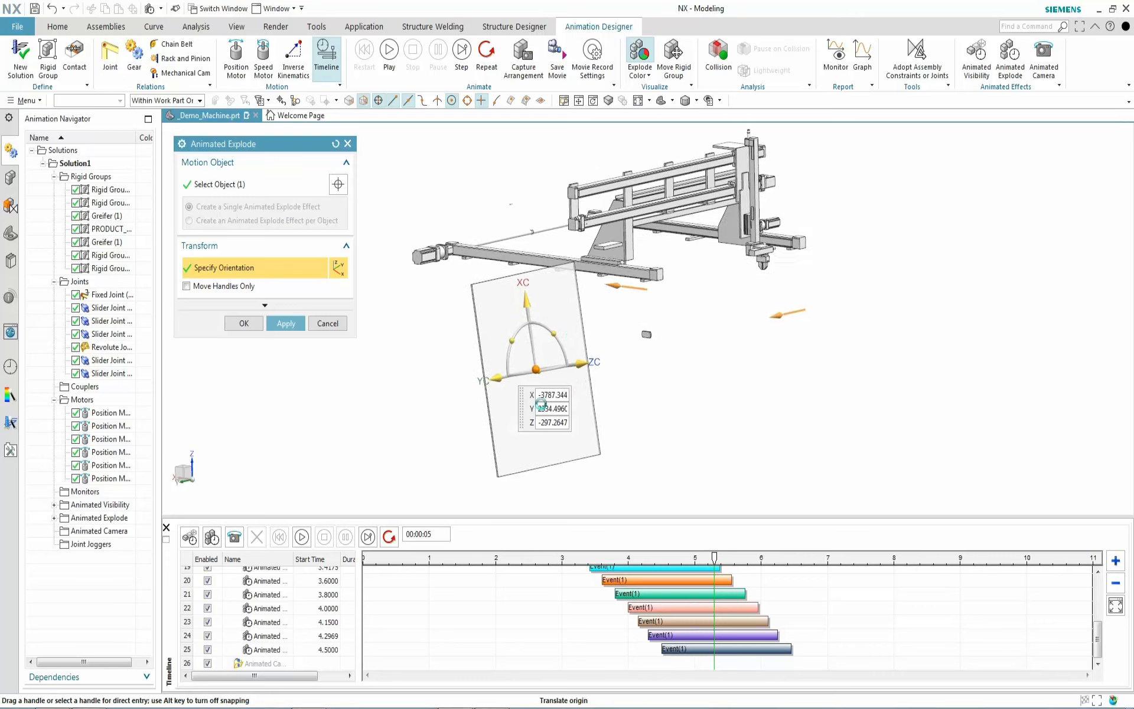
{"action": "left_click_drag", "start_coordinate": [580, 455], "coordinate": [639, 664]}
{"action": "left_click", "coordinate": [245, 323]}
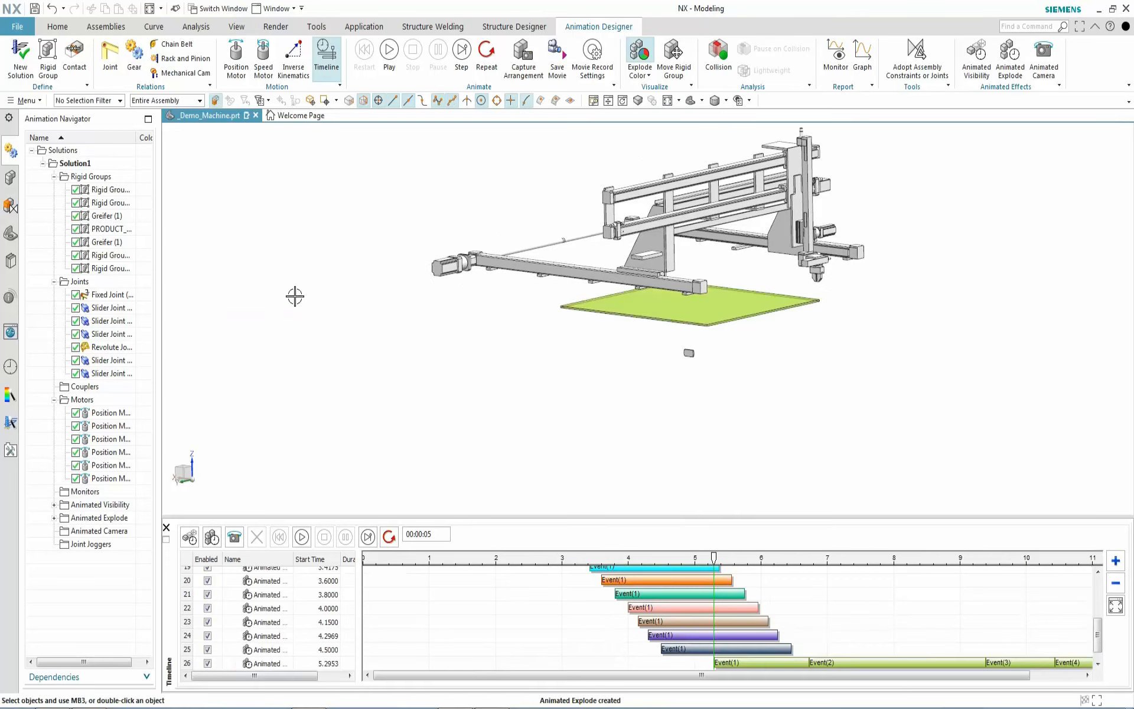
Play the explode animation, rewind to 0 s, and play it through again
{"action": "left_click", "coordinate": [389, 52]}
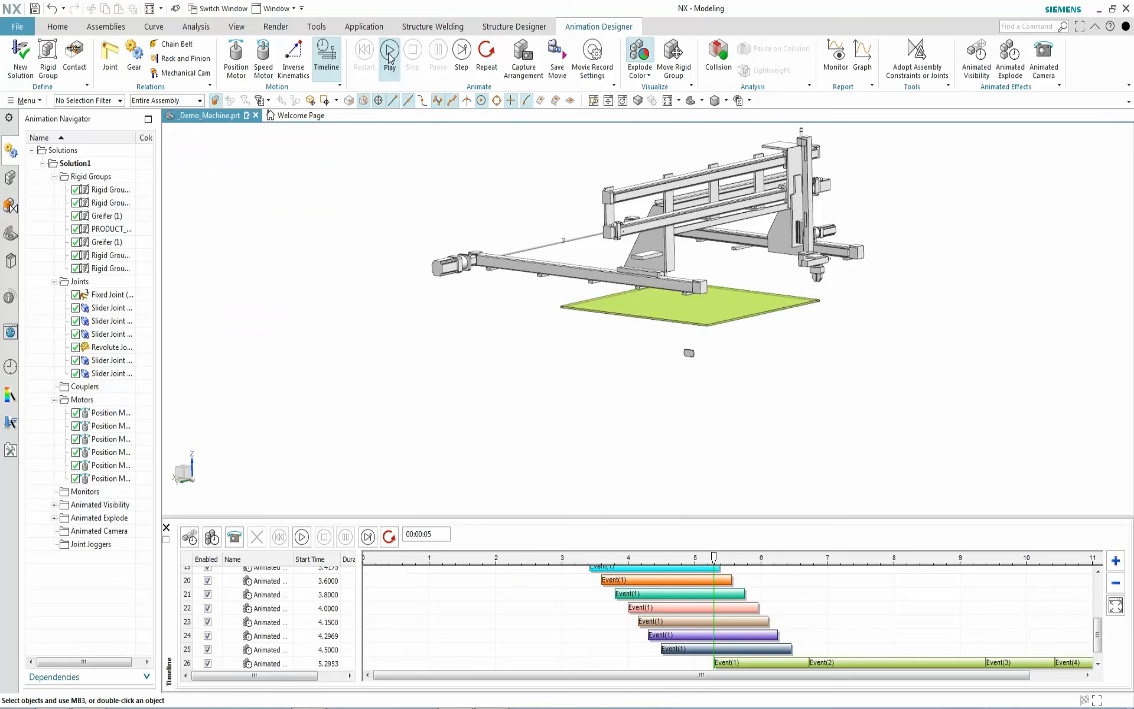
{"action": "left_click", "coordinate": [364, 66]}
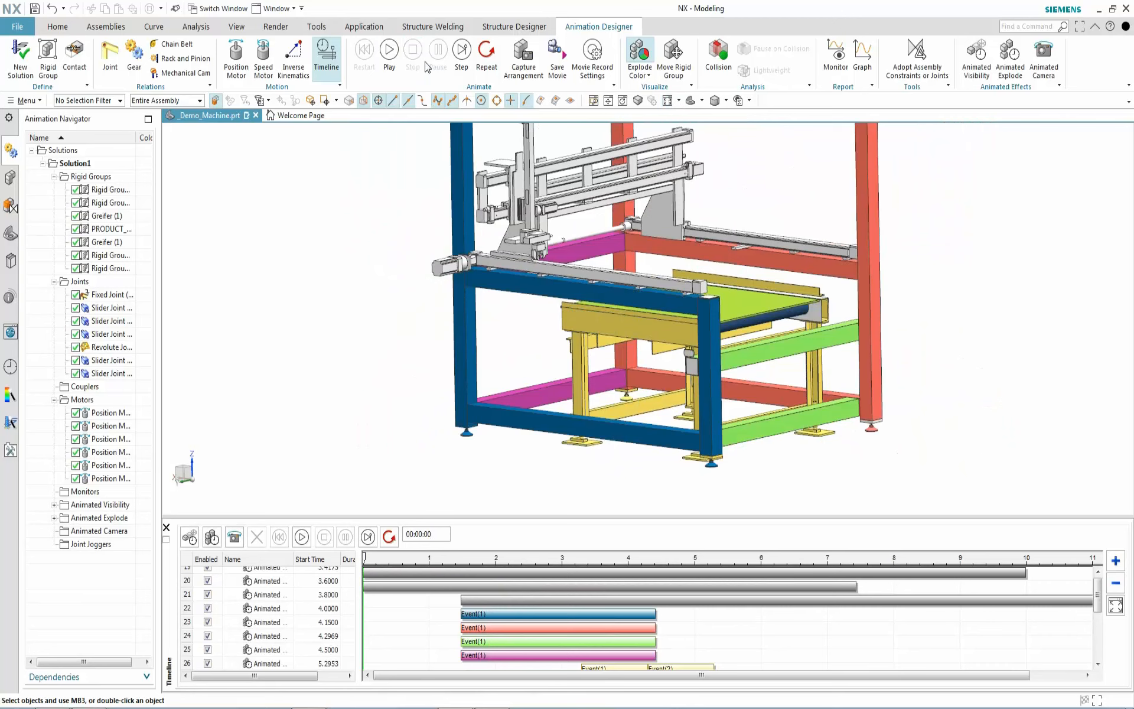
{"action": "left_click", "coordinate": [390, 54]}
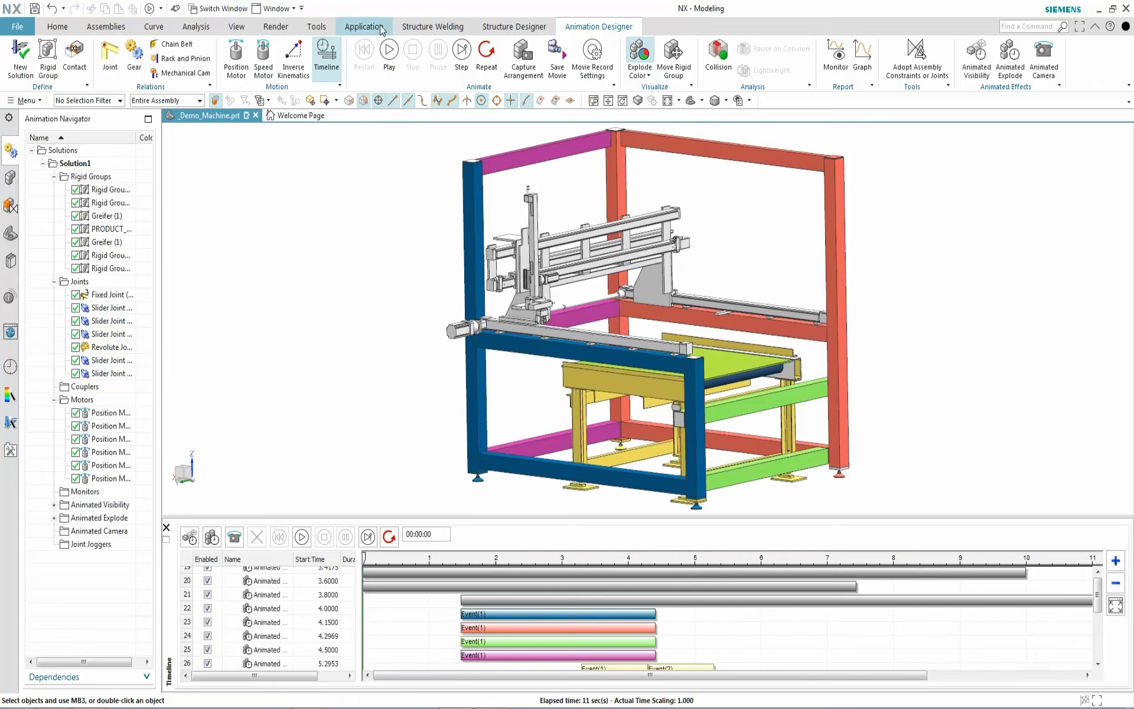
Turn off explode colour coding and replay the animation in normal part colours
{"action": "left_click", "coordinate": [640, 52]}
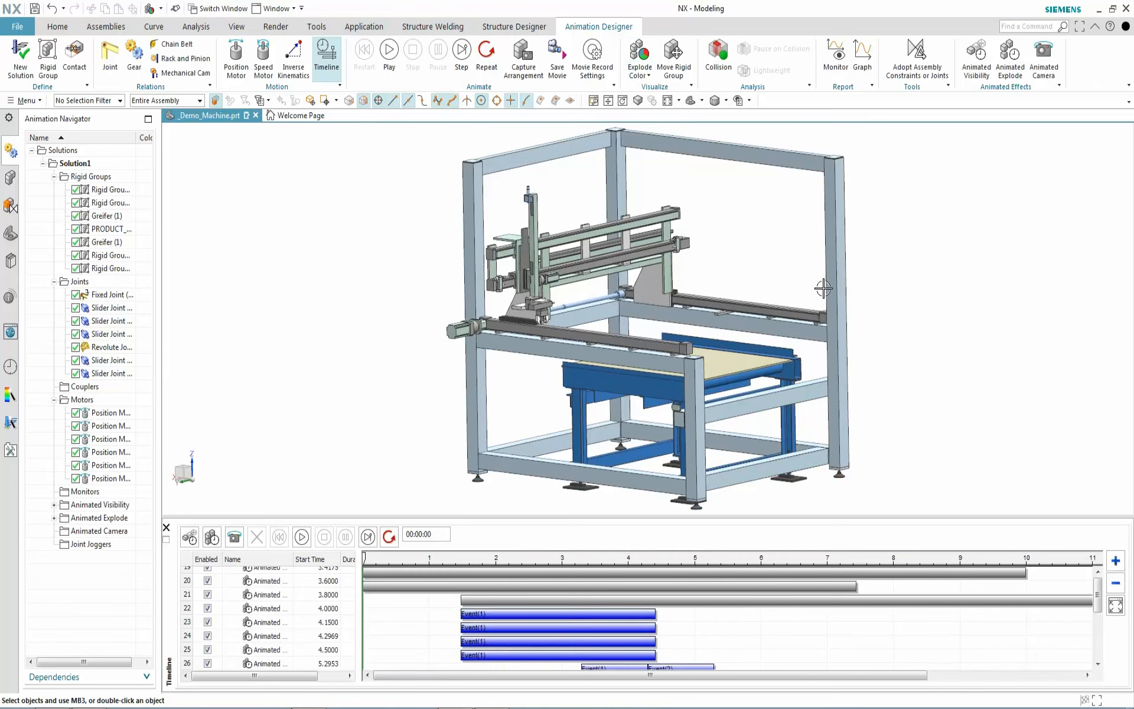
{"action": "middle_click_drag", "start_coordinate": [953, 289], "coordinate": [919, 236]}
{"action": "left_click", "coordinate": [390, 52]}
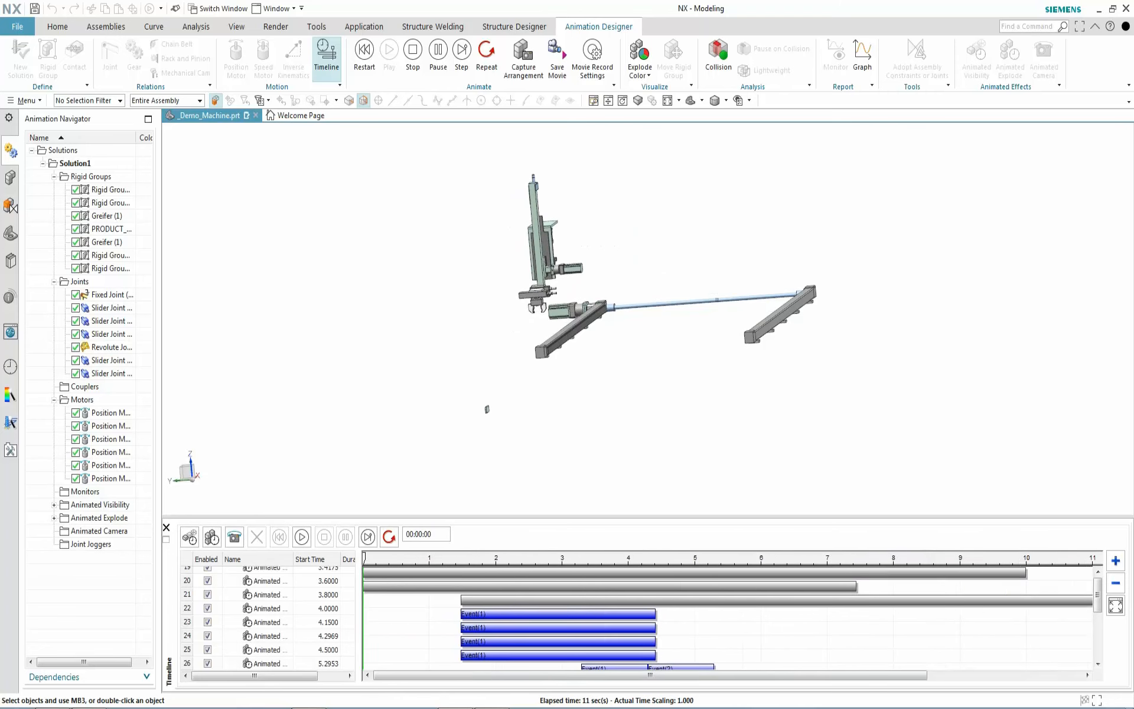
Fit the timeline to all events out to 13 s and enlarge the model view
{"action": "left_click", "coordinate": [1116, 606]}
{"action": "middle_click_drag", "start_coordinate": [403, 337], "coordinate": [438, 335]}
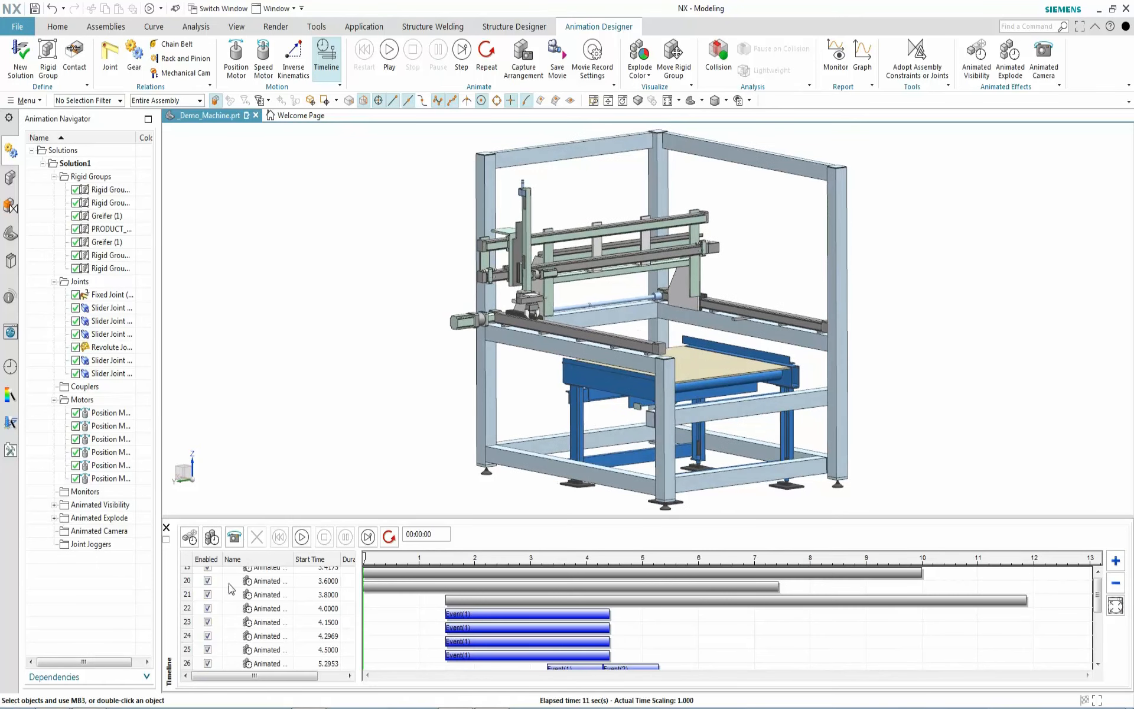
{"action": "left_click_drag", "start_coordinate": [473, 516], "coordinate": [467, 605]}
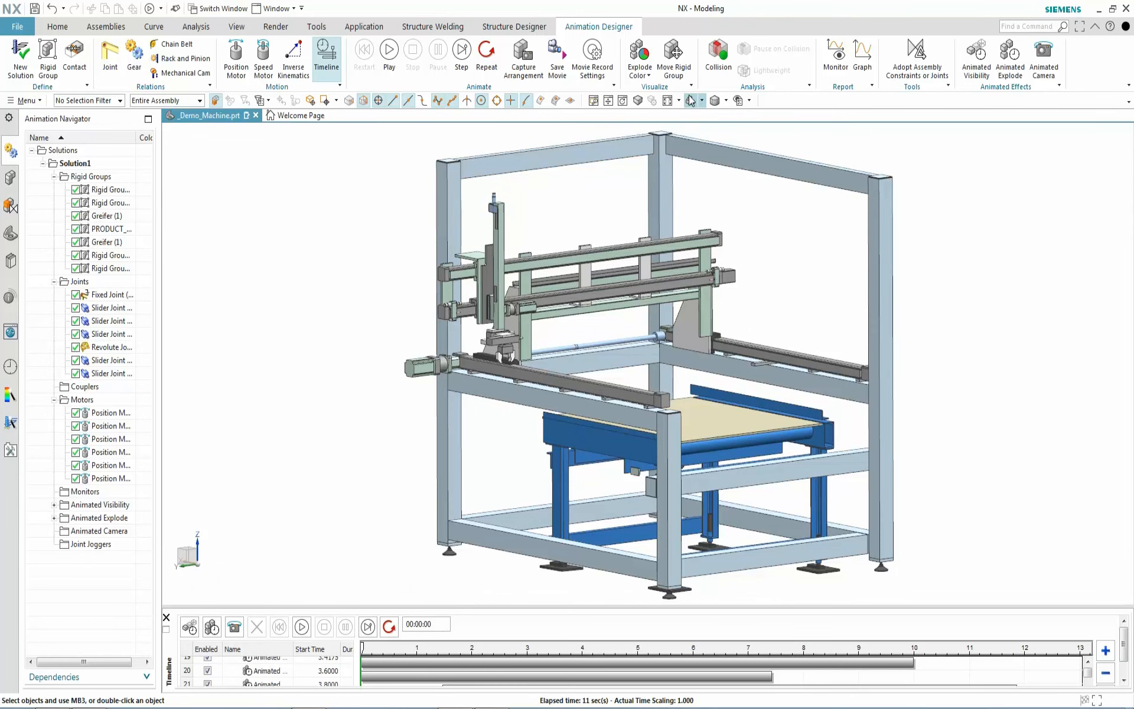
Render the machine in perspective with a camera-to-target distance of 3961
{"action": "left_click", "coordinate": [638, 101]}
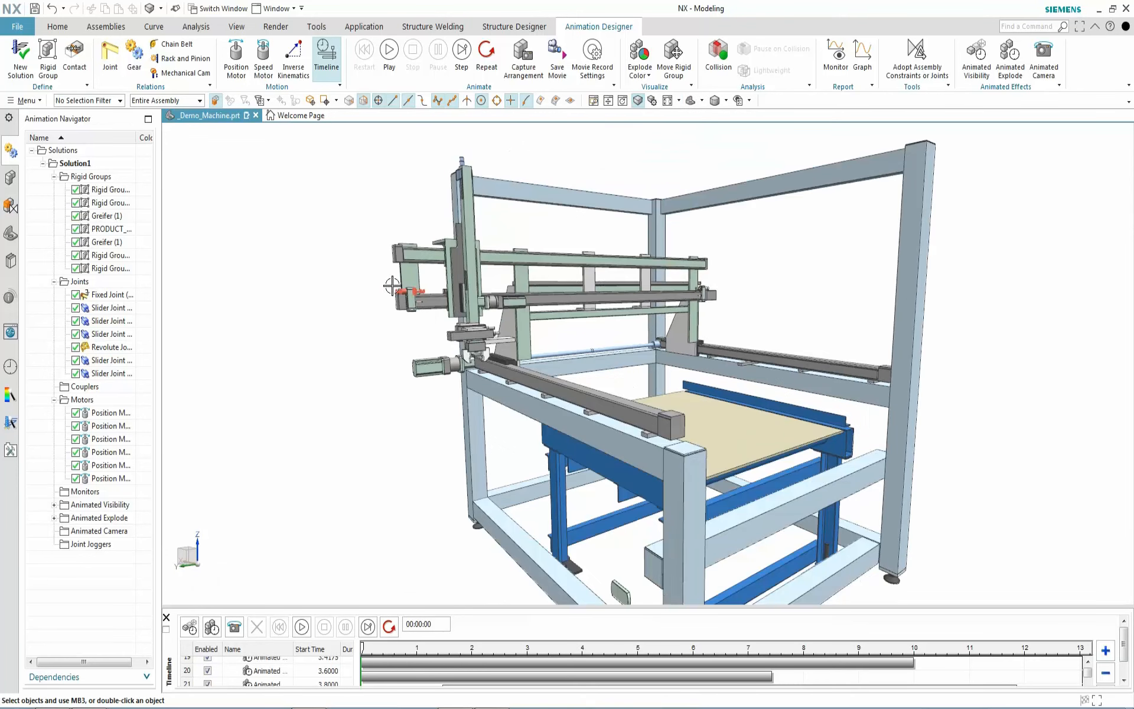
{"action": "left_click", "coordinate": [652, 101]}
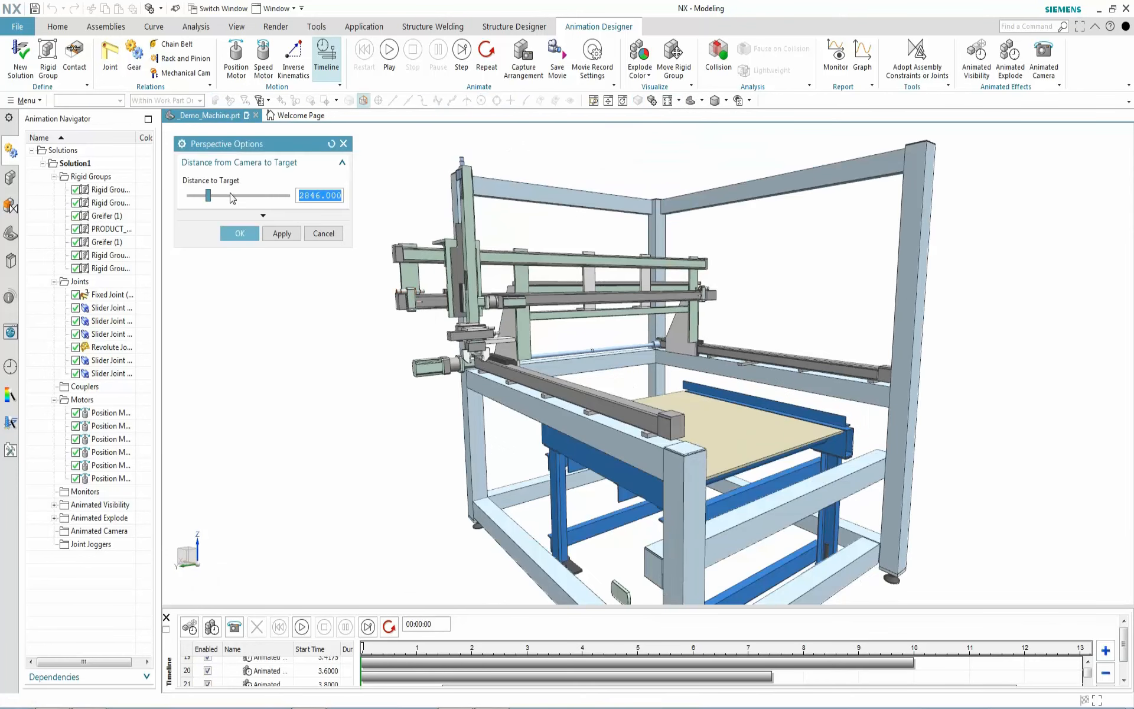
{"action": "left_click", "coordinate": [205, 197]}
{"action": "left_click_drag", "start_coordinate": [193, 204], "coordinate": [217, 207]}
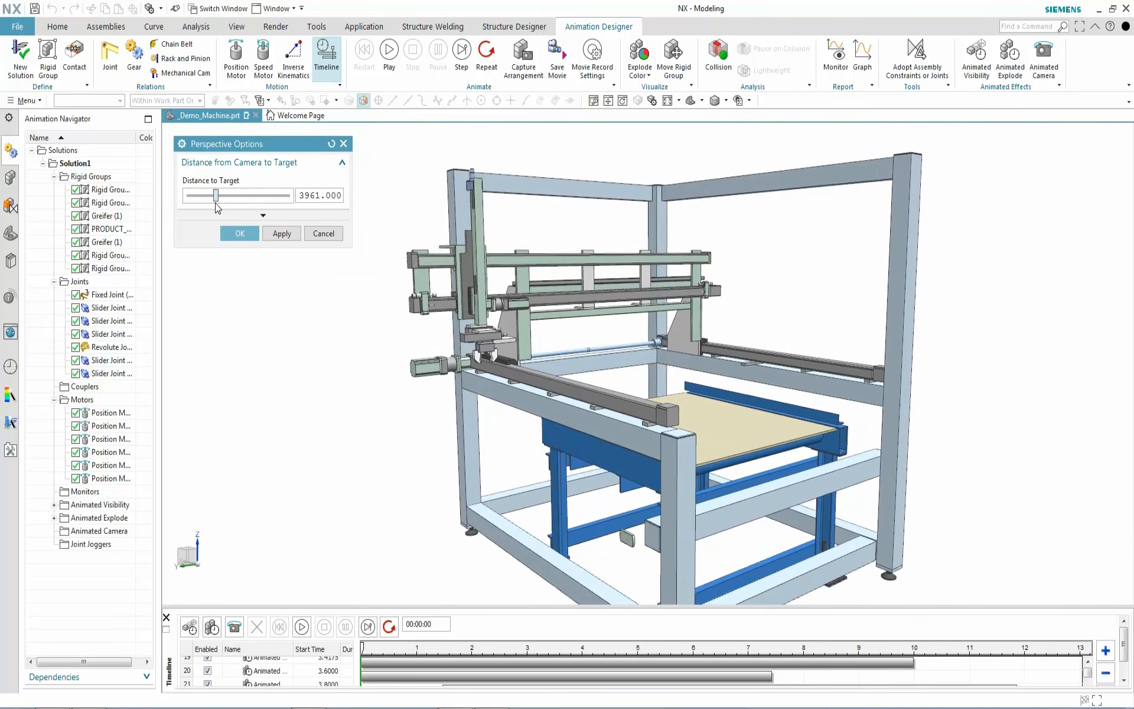
{"action": "left_click", "coordinate": [238, 235]}
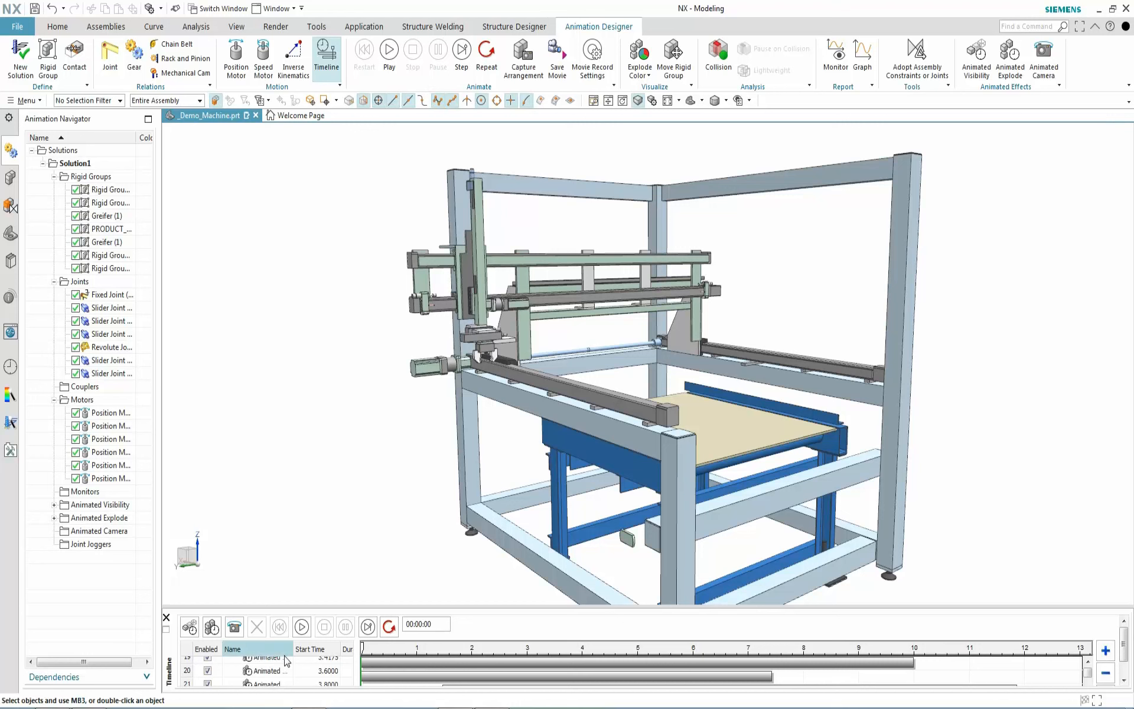
Capture camera keys at 0 s and as a zoomed close-up near 3.4 s
{"action": "left_click", "coordinate": [234, 628]}
{"action": "left_click_drag", "start_coordinate": [371, 647], "coordinate": [570, 653]}
{"action": "scroll", "coordinate": [1013, 489], "scroll_direction": "up", "scroll_amount": 5}
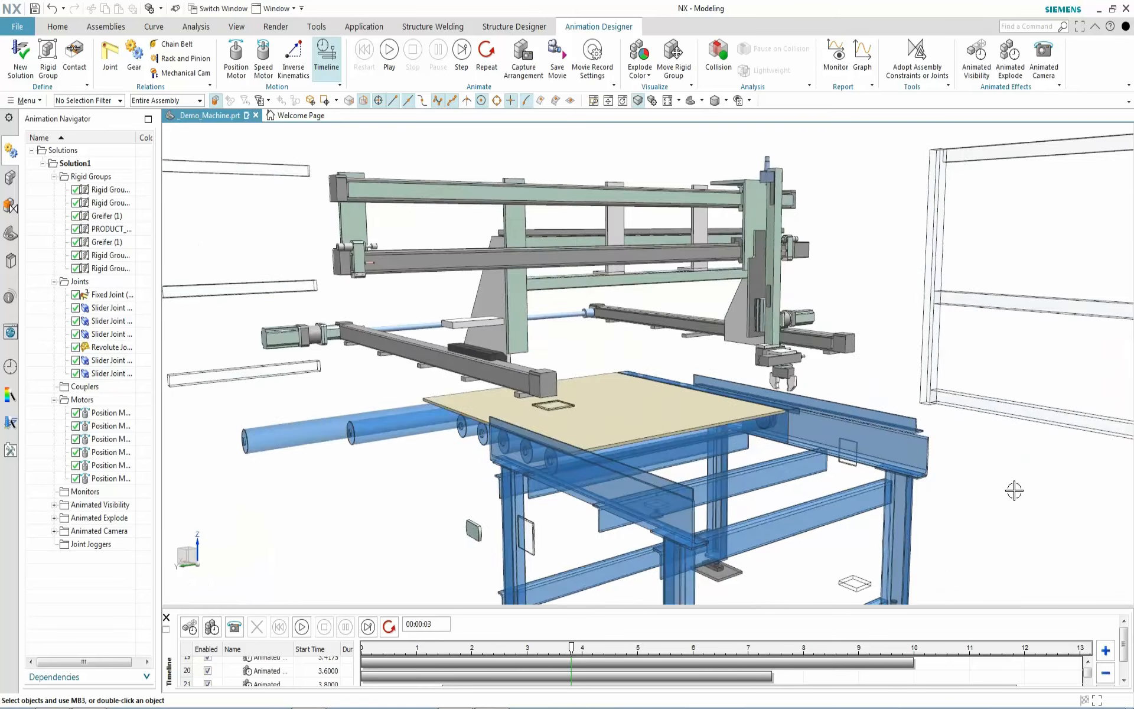
{"action": "scroll", "coordinate": [859, 222], "scroll_direction": "up", "scroll_amount": 2}
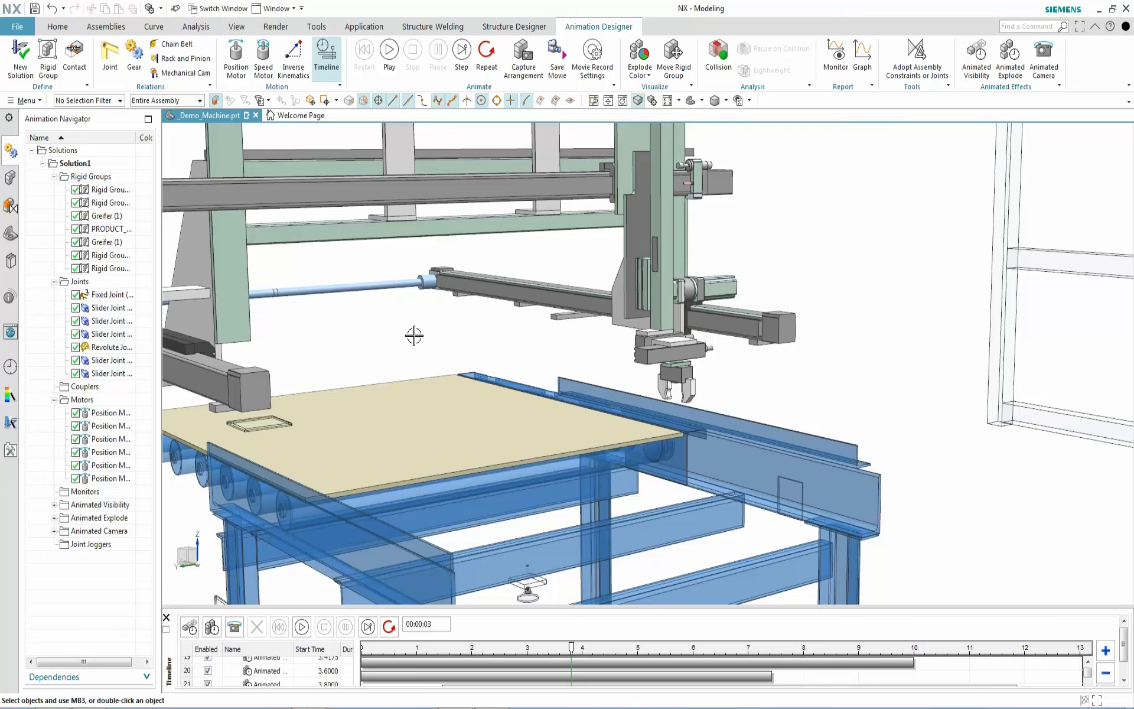
{"action": "scroll", "coordinate": [415, 336], "scroll_direction": "down", "scroll_amount": 1}
{"action": "scroll", "coordinate": [293, 384], "scroll_direction": "up", "scroll_amount": 1}
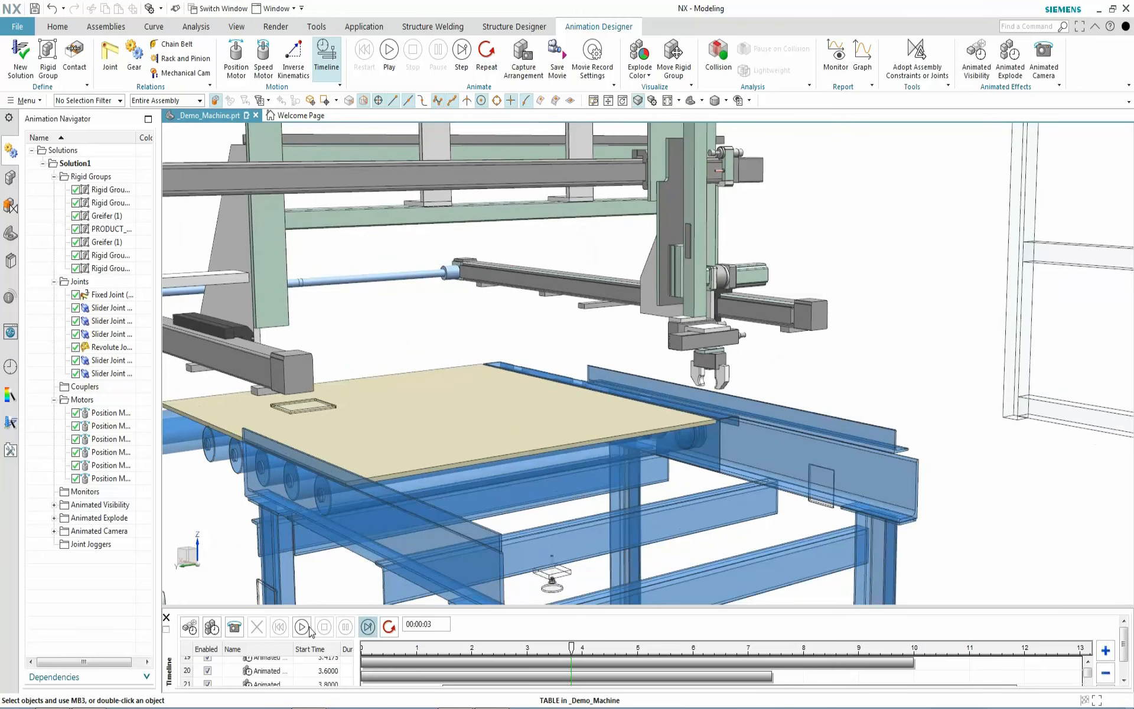
{"action": "left_click", "coordinate": [235, 630]}
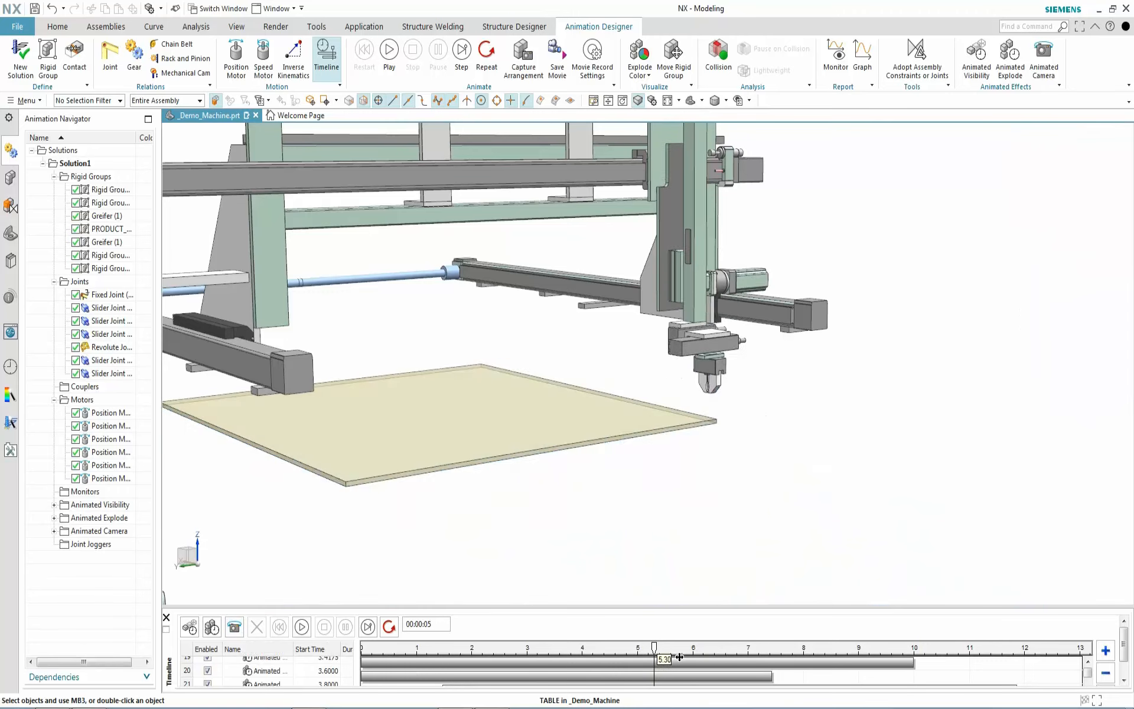
Re-angle the view, capture a distant camera key near 9 s, and hide the timeline
{"action": "middle_click_drag", "start_coordinate": [809, 412], "coordinate": [727, 301]}
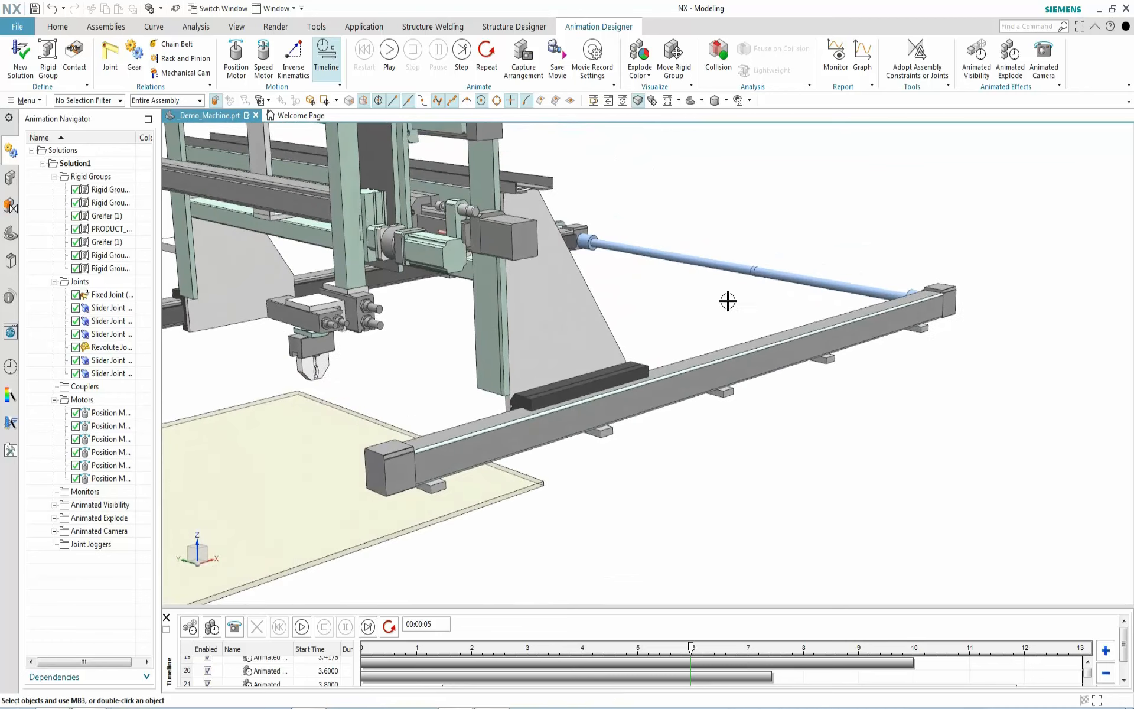
{"action": "left_click", "coordinate": [607, 100]}
{"action": "left_click_drag", "start_coordinate": [310, 334], "coordinate": [608, 476]}
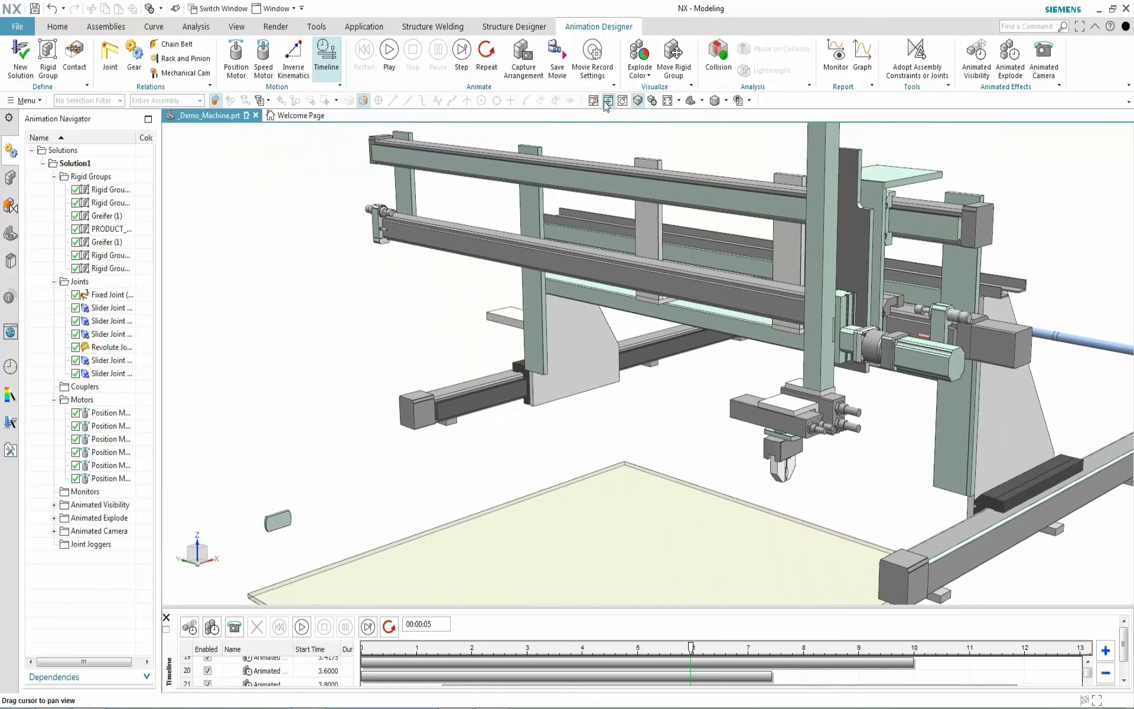
{"action": "left_click", "coordinate": [608, 100]}
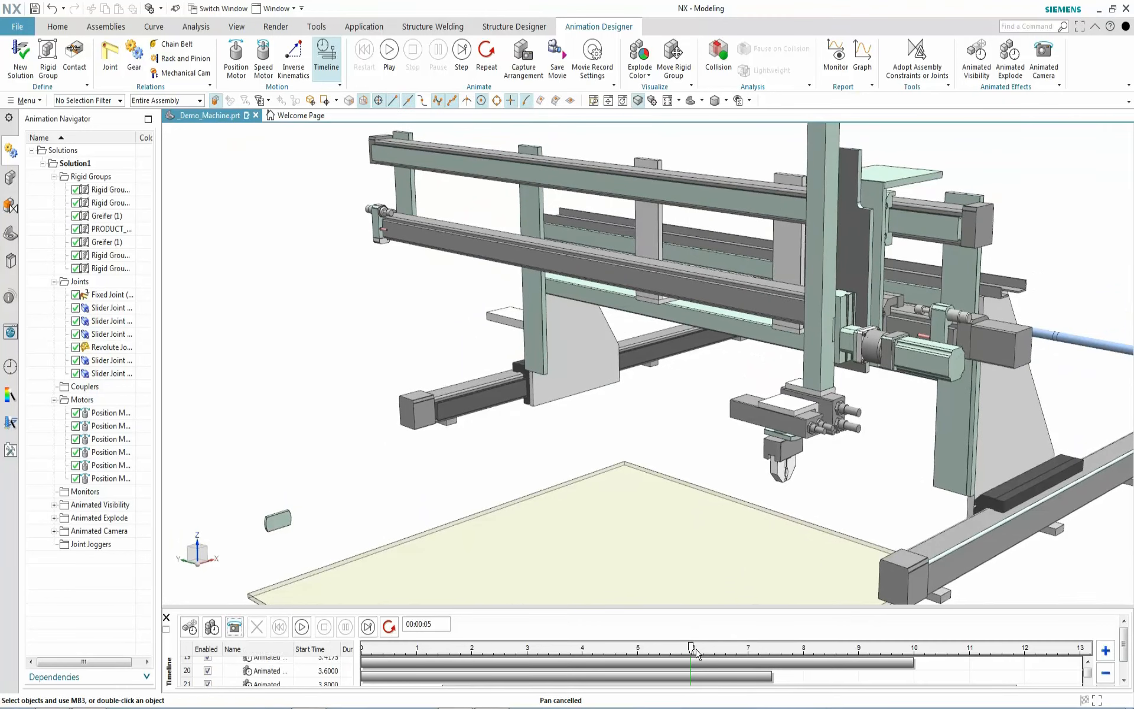
{"action": "left_click_drag", "start_coordinate": [694, 652], "coordinate": [879, 665]}
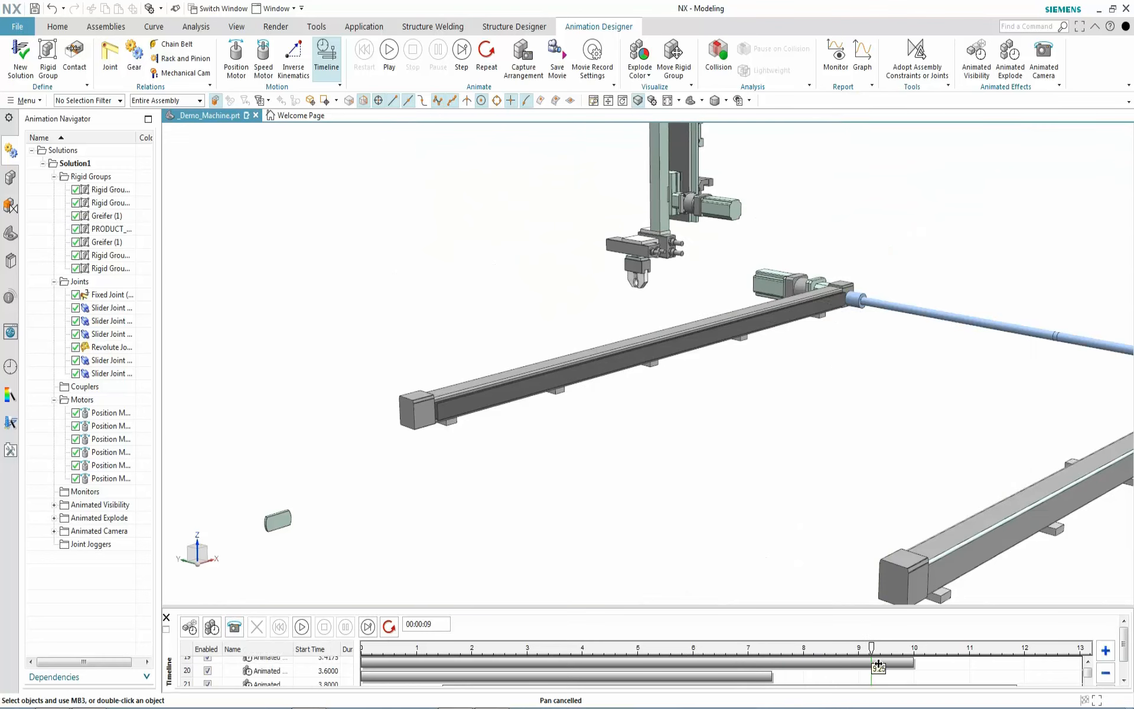
{"action": "scroll", "coordinate": [827, 350], "scroll_direction": "up", "scroll_amount": 3}
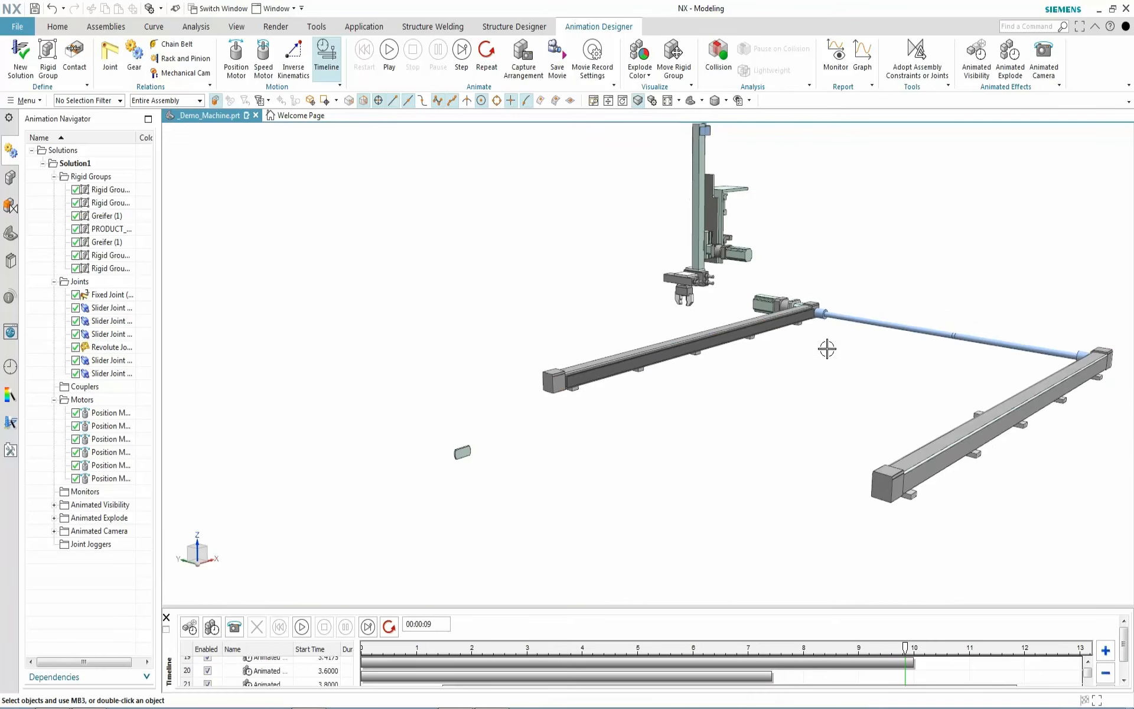
{"action": "scroll", "coordinate": [389, 373], "scroll_direction": "up", "scroll_amount": 3}
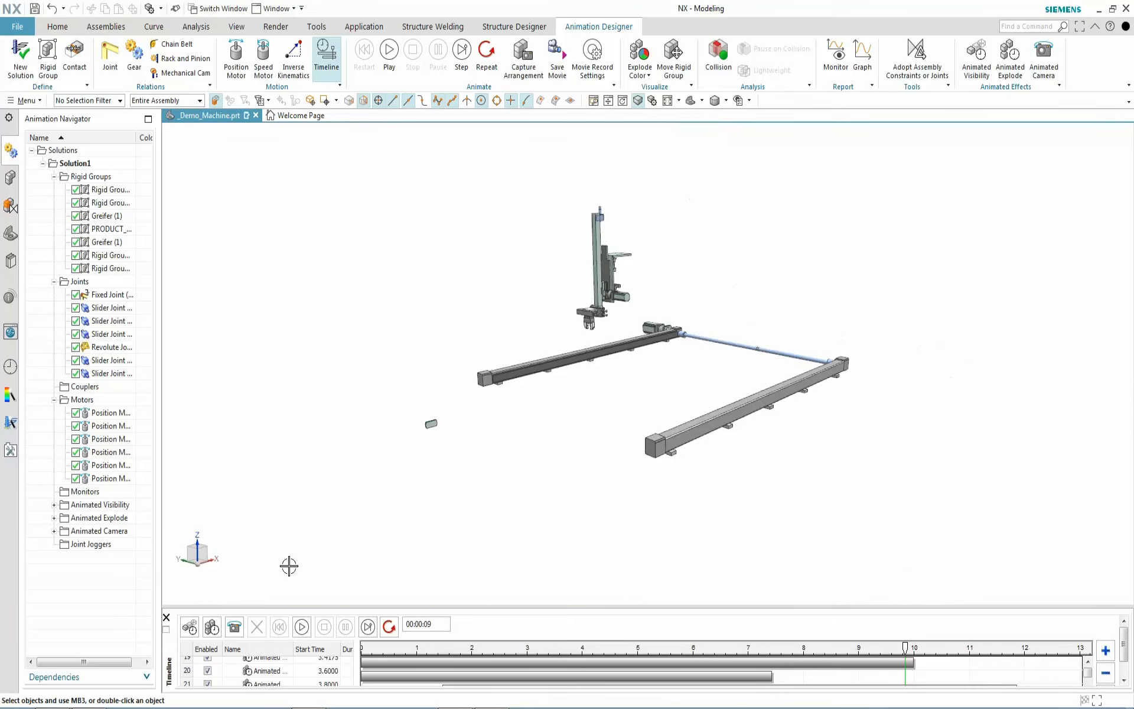
{"action": "left_click", "coordinate": [235, 628]}
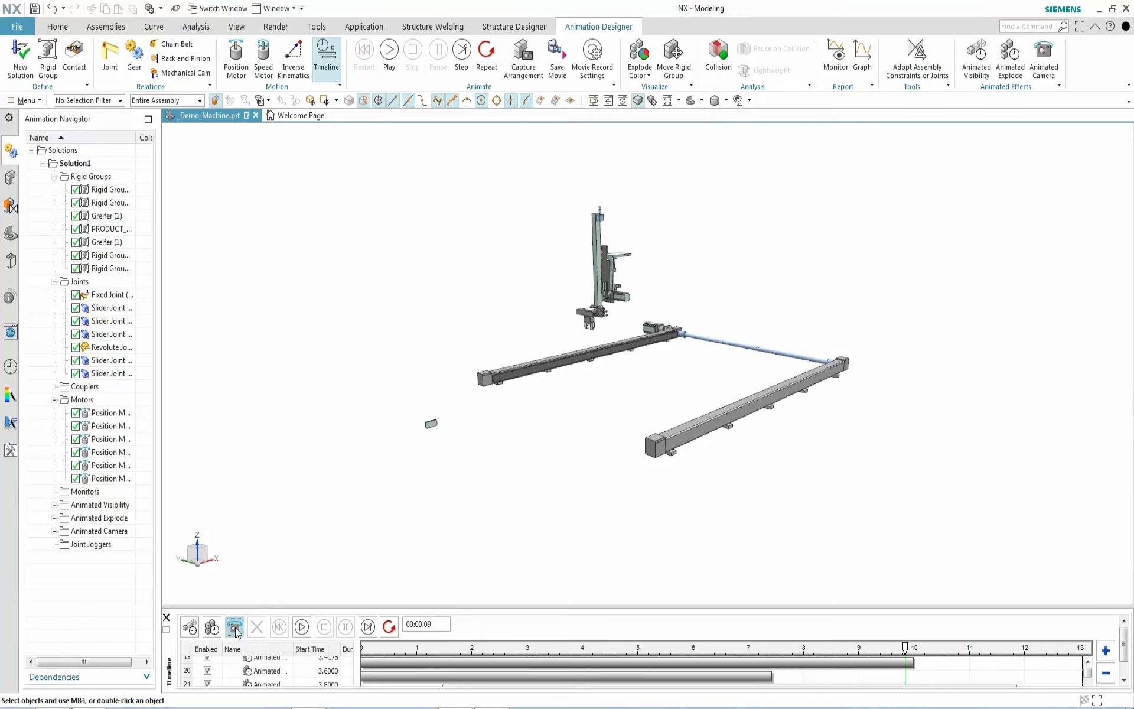
{"action": "left_click", "coordinate": [322, 56]}
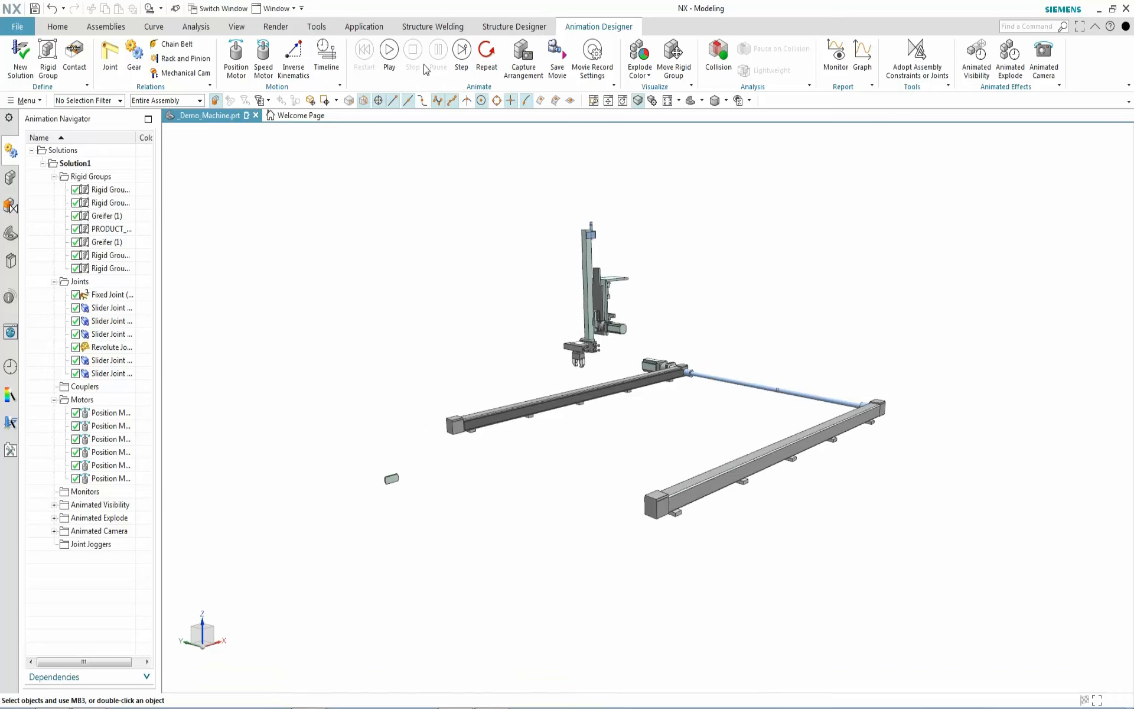
Play the full 11 s explode animation with the captured camera moves
{"action": "left_click", "coordinate": [390, 60]}
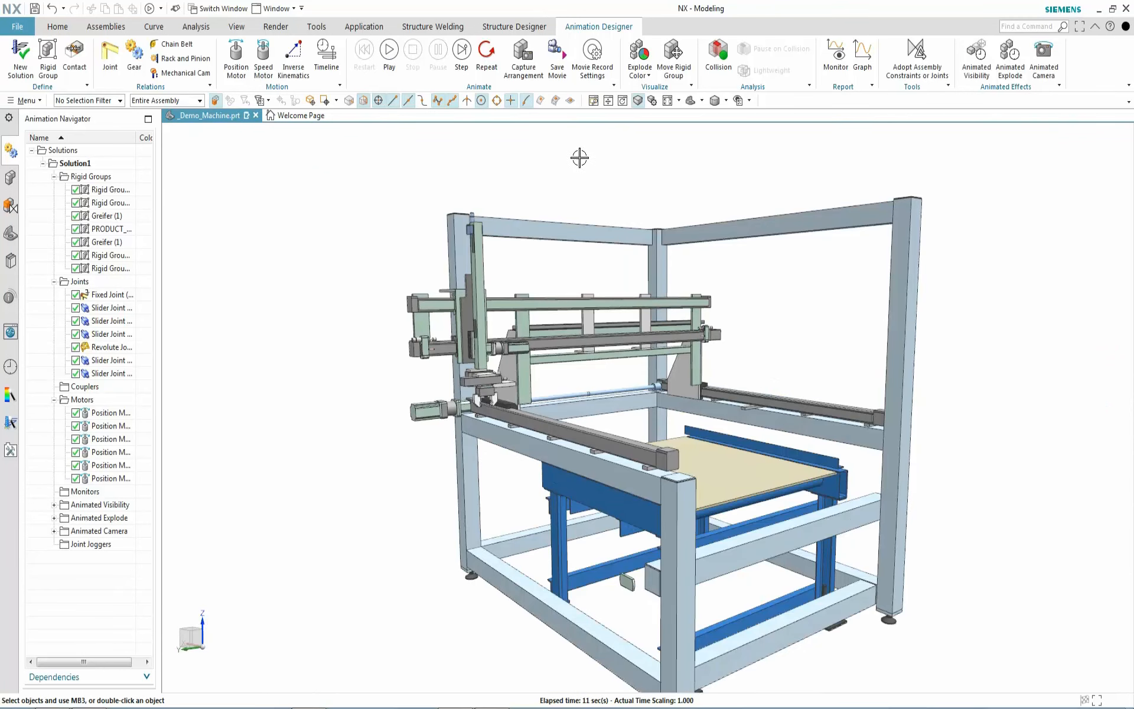
Show the machine as Static Wireframe on a dark background and replay the animation
{"action": "right_click", "coordinate": [329, 206]}
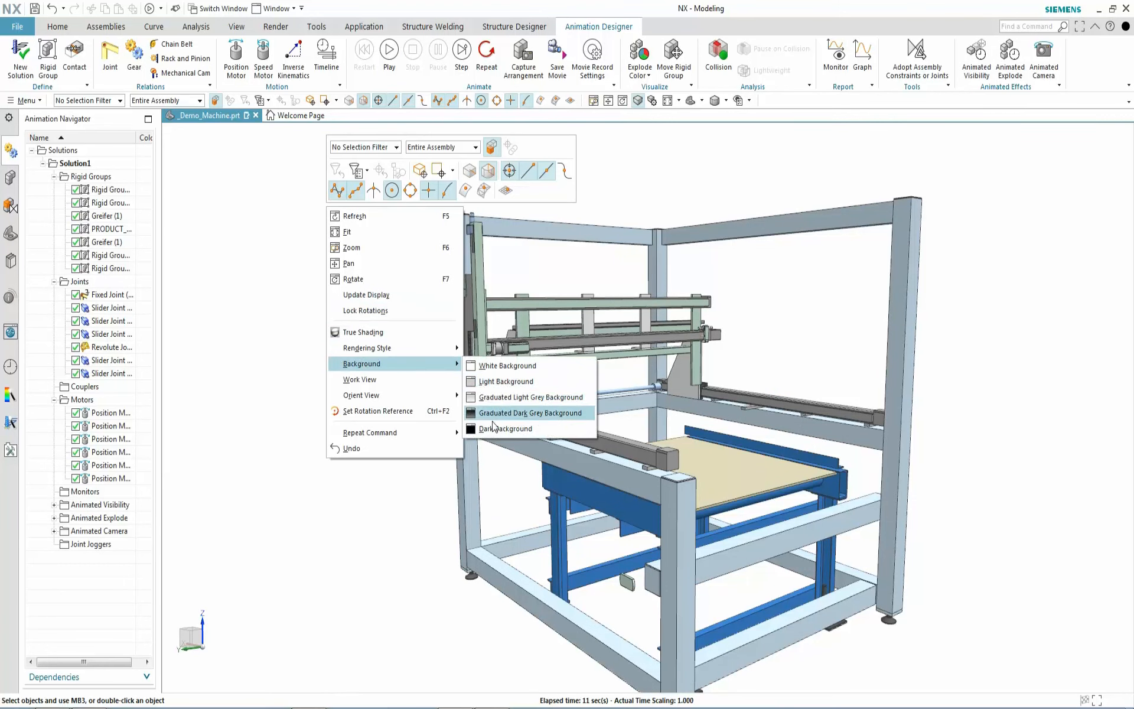
{"action": "left_click", "coordinate": [495, 428]}
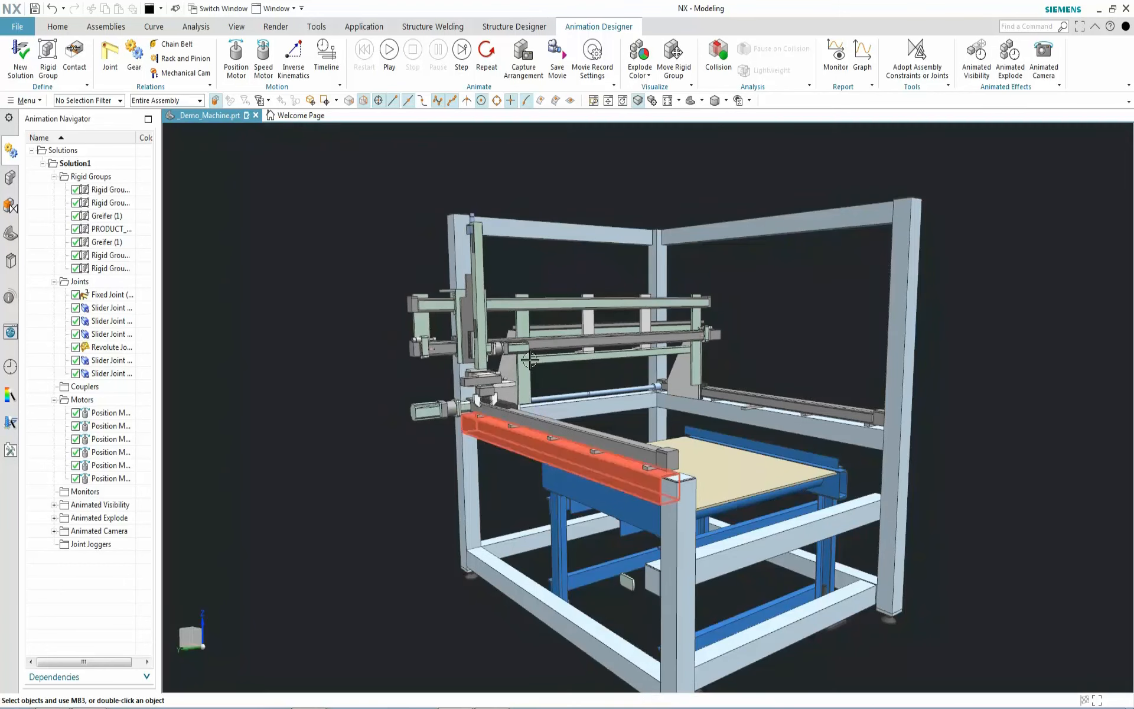
{"action": "left_click", "coordinate": [728, 101]}
{"action": "left_click", "coordinate": [717, 165]}
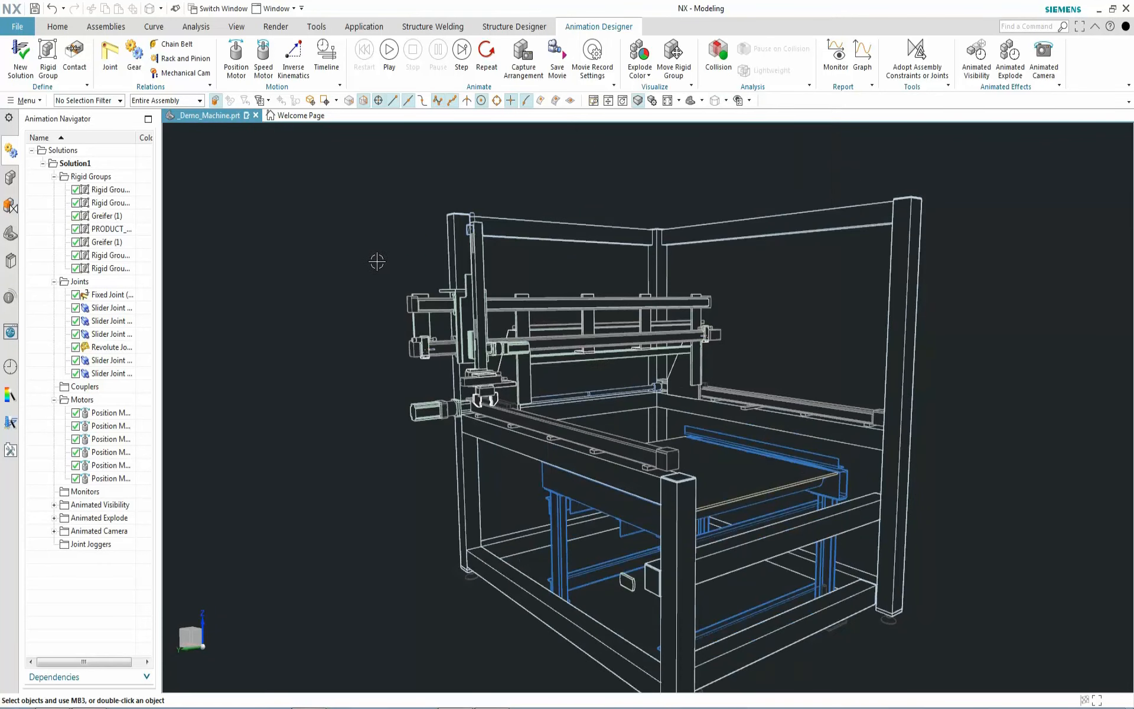
{"action": "left_click", "coordinate": [388, 59]}
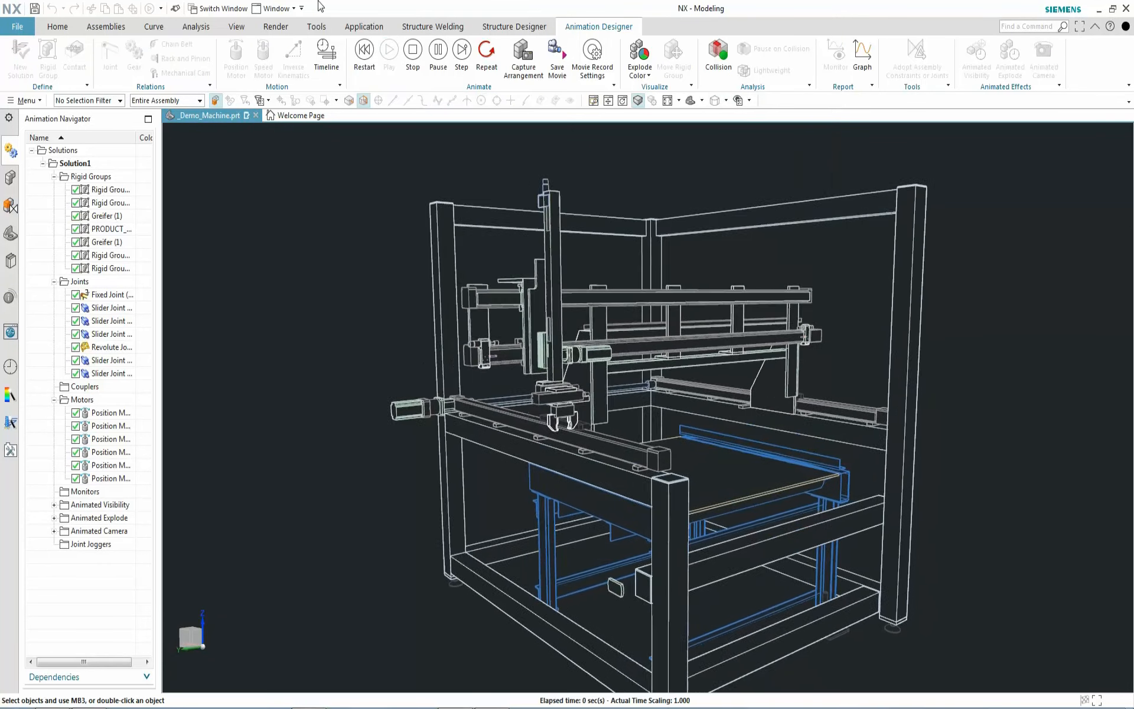